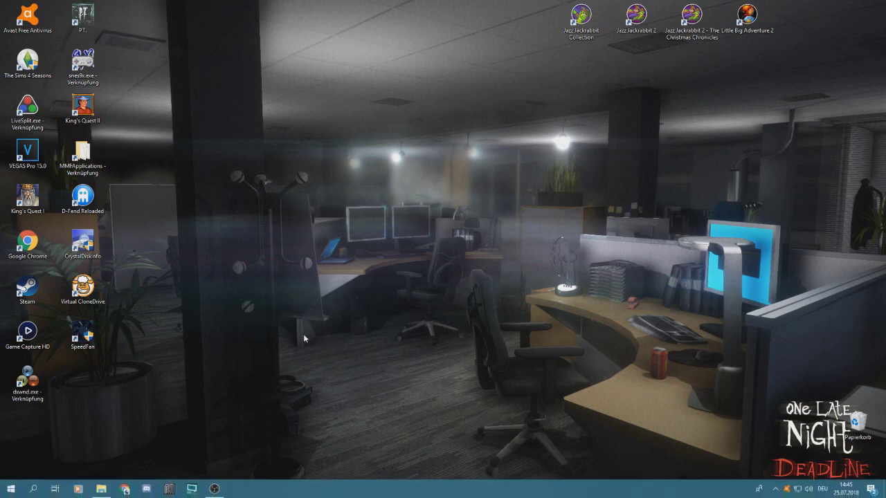
# Step: Open Google in Chrome and search for "kings quest 8 win 7 patch"
pyautogui.moveTo(127, 493)
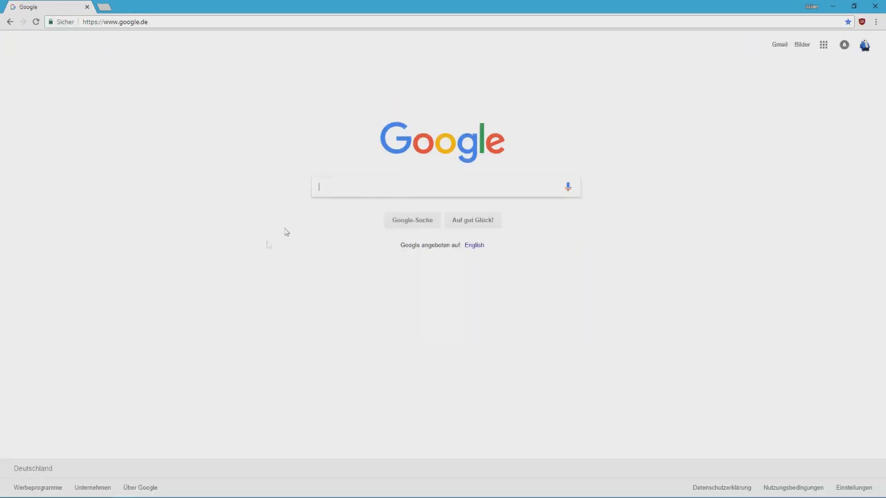
pyautogui.click(348, 181)
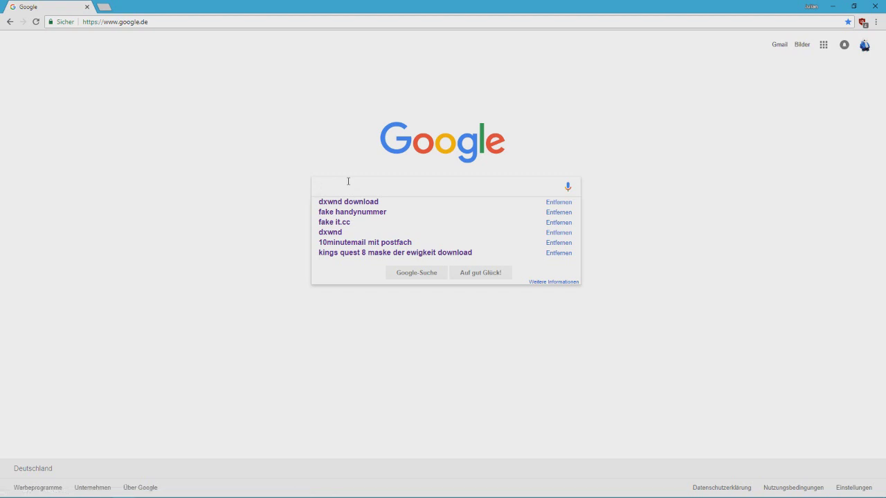
pyautogui.write('kings ')
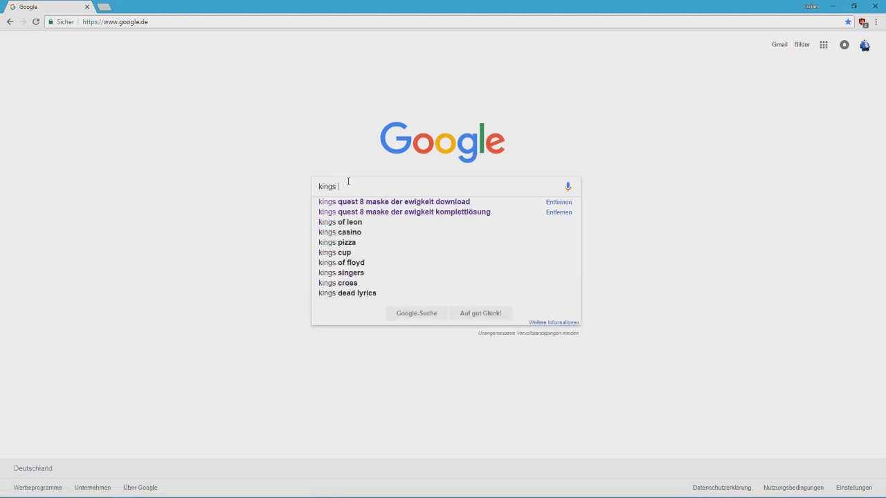
pyautogui.write('quest ')
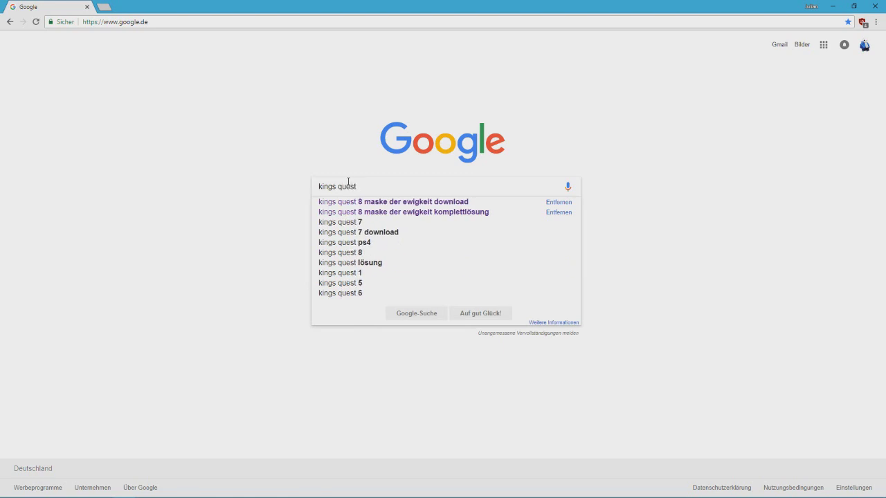
pyautogui.write('8 win')
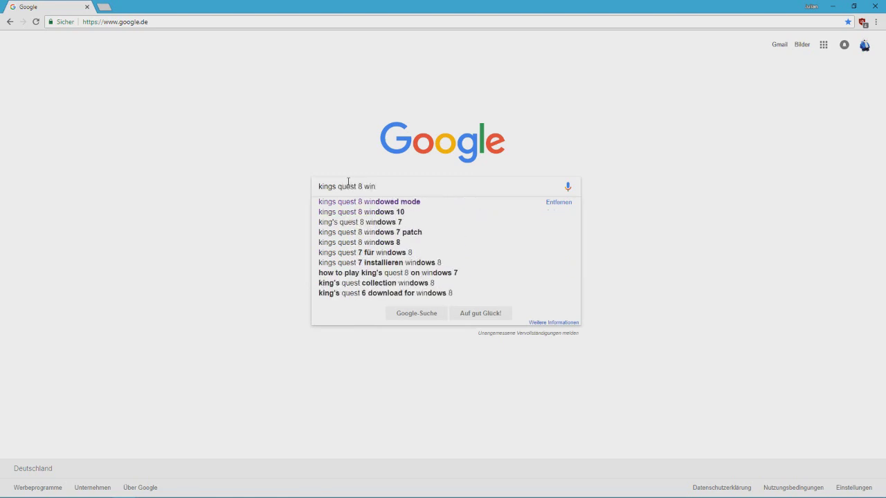
pyautogui.write(' 7 patch')
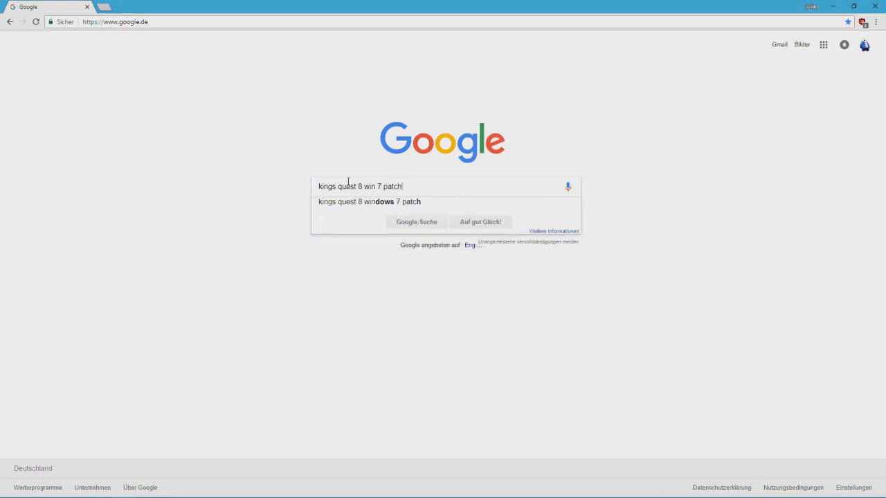
pyautogui.press('Return')
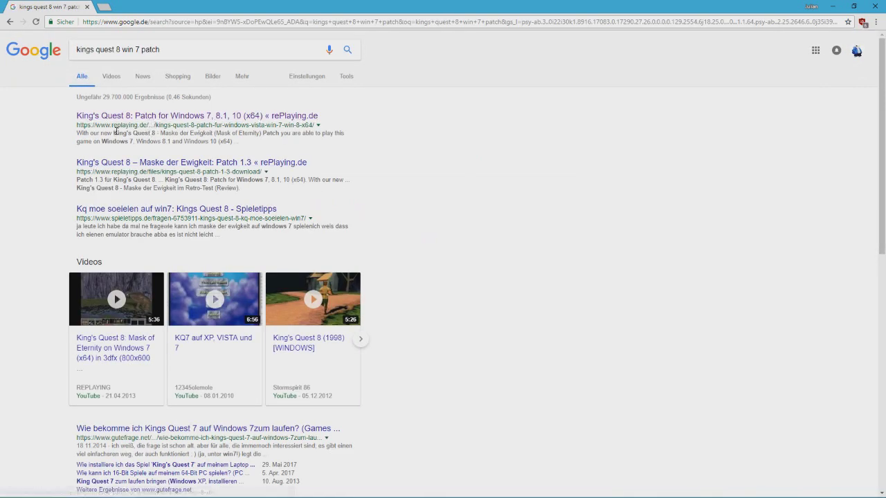
# Step: Open the rePlaying.de page for the King's Quest 8 patch, review its description and download section, and minimize the browser
pyautogui.click(158, 117)
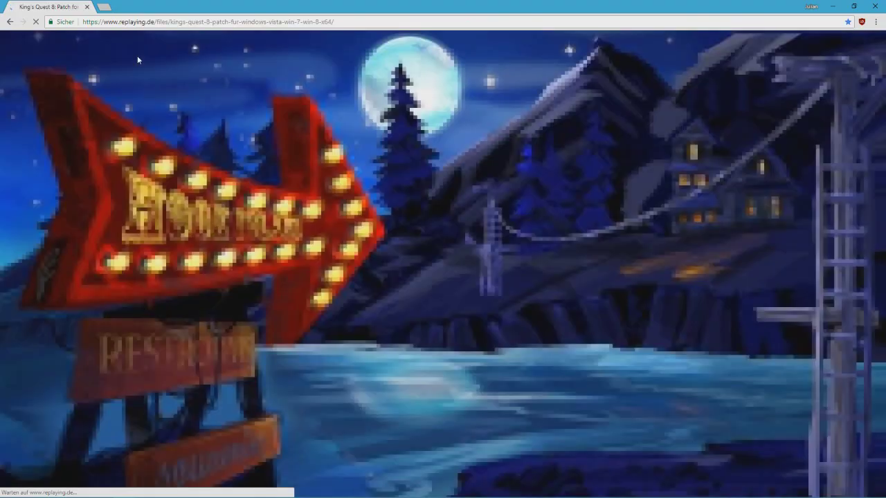
pyautogui.scroll(-5, 253, 259)
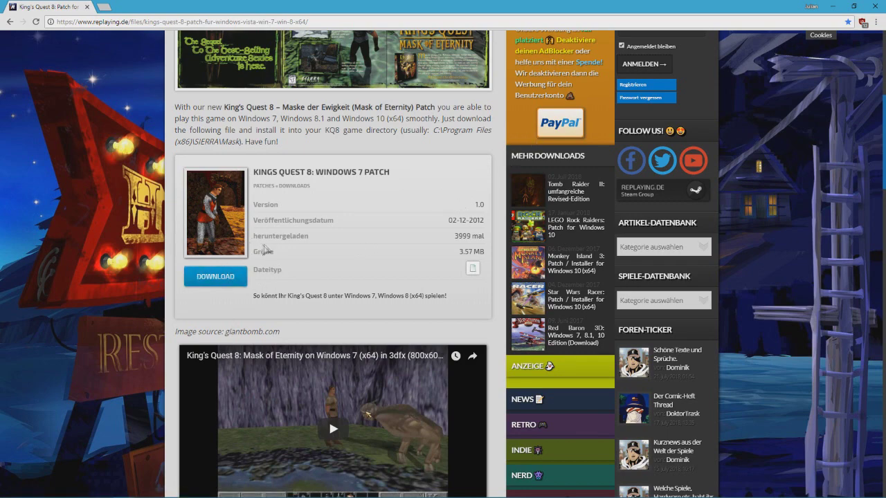
pyautogui.scroll(2, 291, 303)
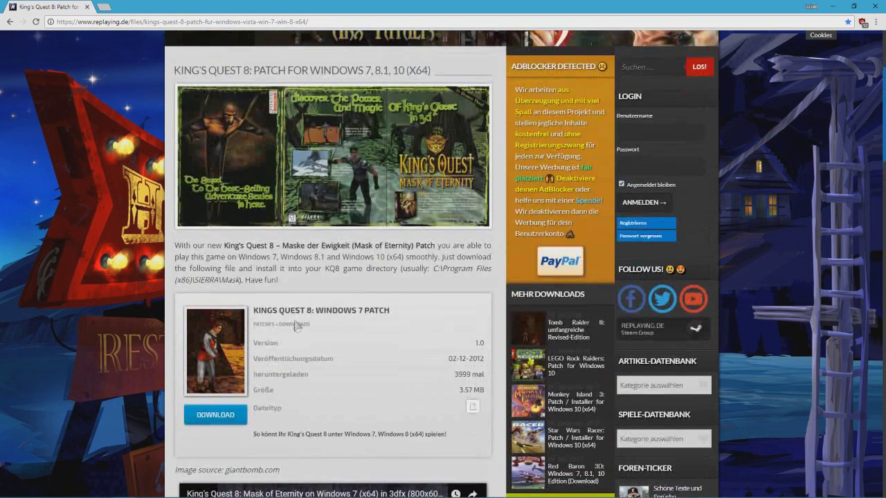
pyautogui.scroll(-3, 301, 337)
pyautogui.scroll(3, 302, 336)
pyautogui.click(837, 8)
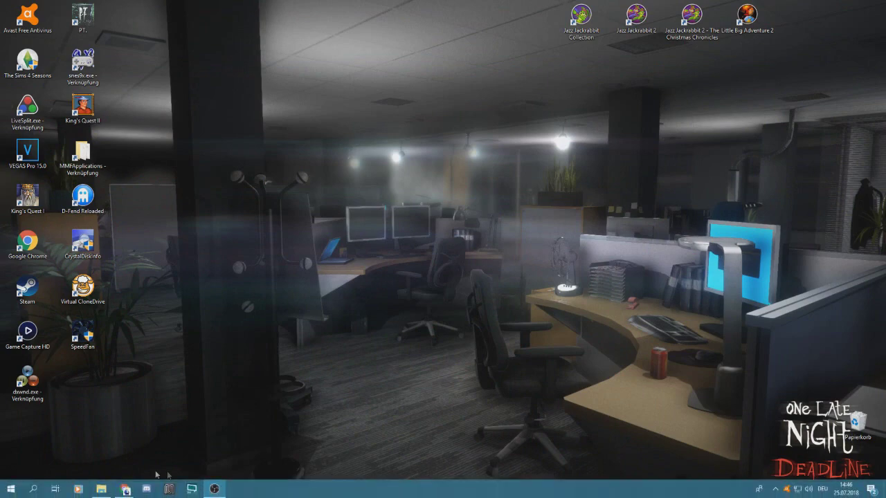
# Step: Mount MASK.iso from the KQVIII folder in File Explorer and close the drive window that opens
pyautogui.click(102, 490)
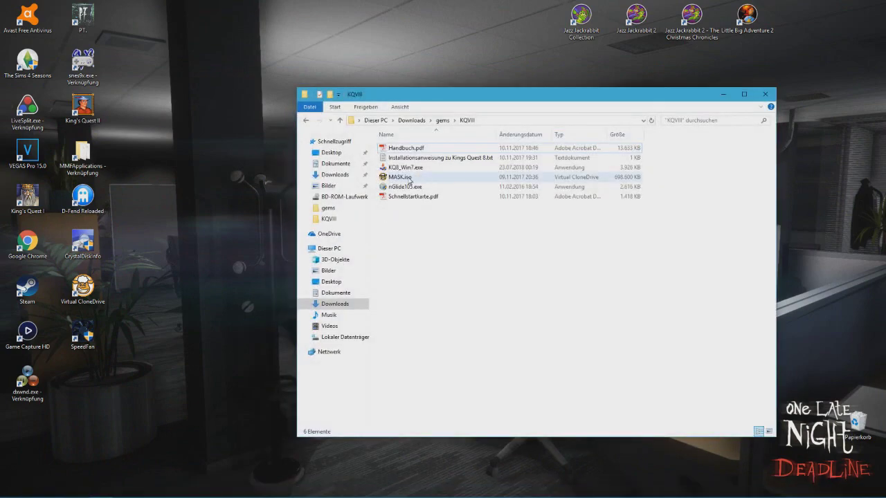
pyautogui.click(407, 178)
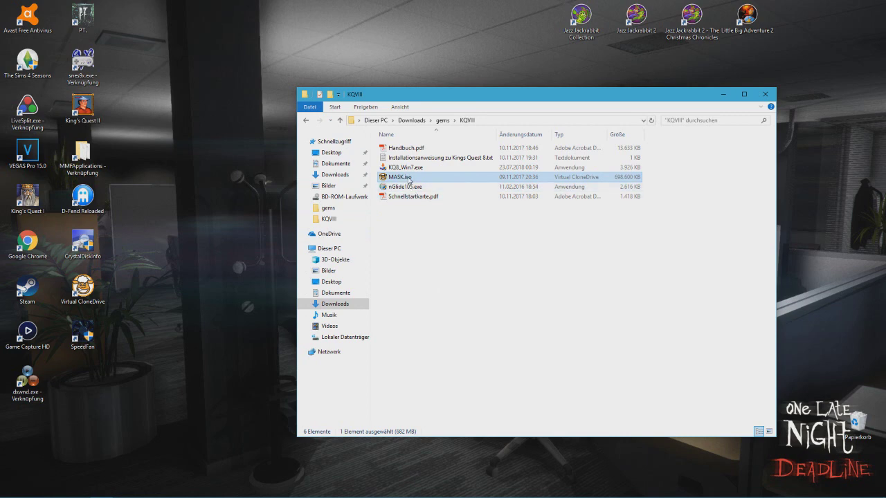
pyautogui.rightClick(408, 178)
pyautogui.click(429, 184)
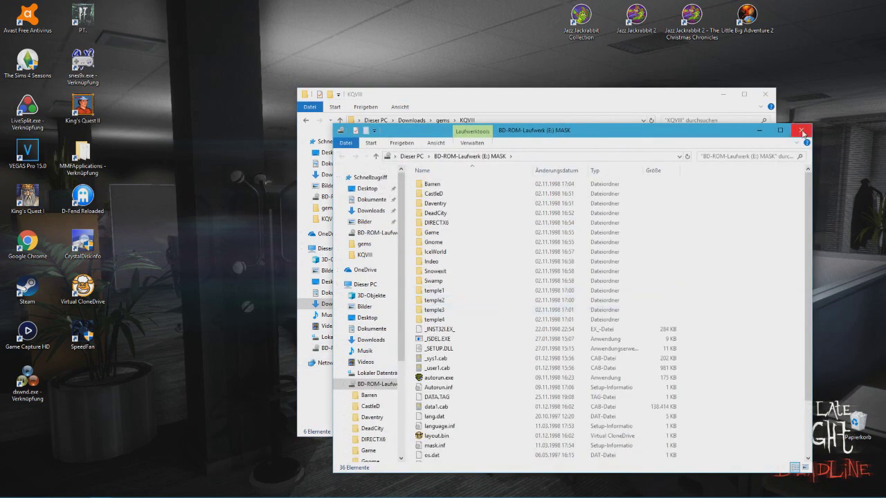
pyautogui.click(802, 131)
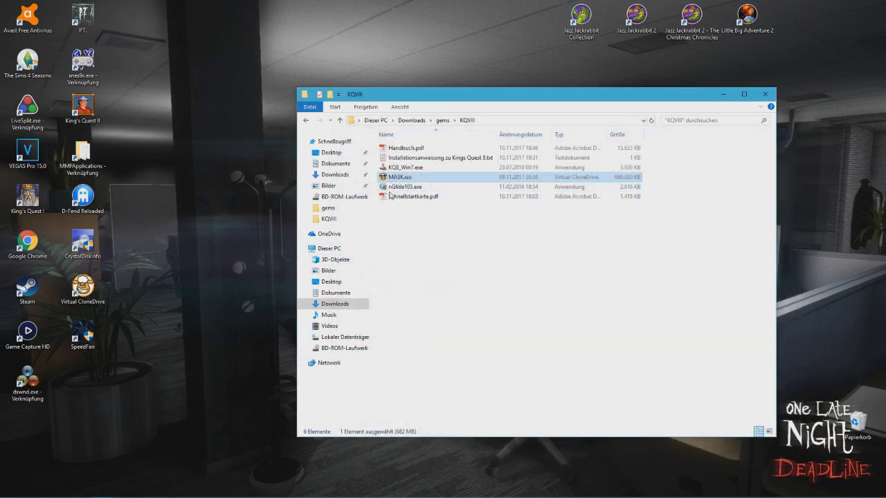
# Step: Open the mounted MASK drive and run Setup.exe
pyautogui.rightClick(339, 349)
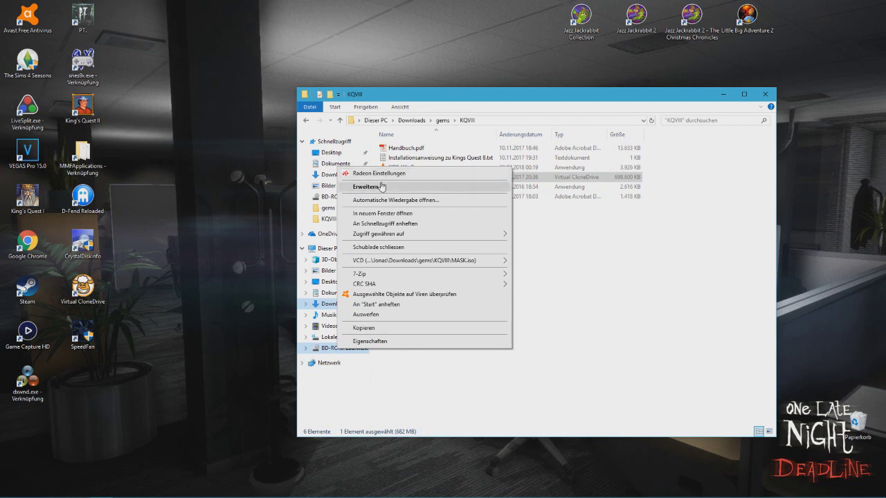
pyautogui.click(324, 350)
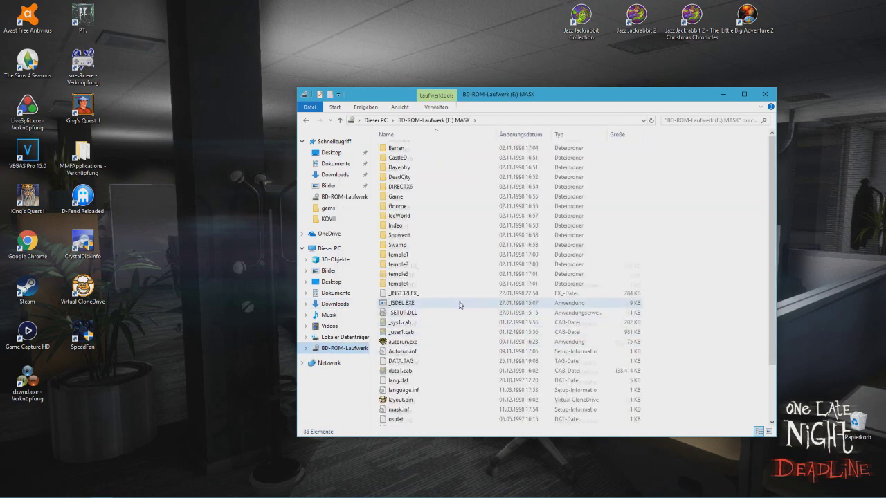
pyautogui.scroll(-2, 460, 305)
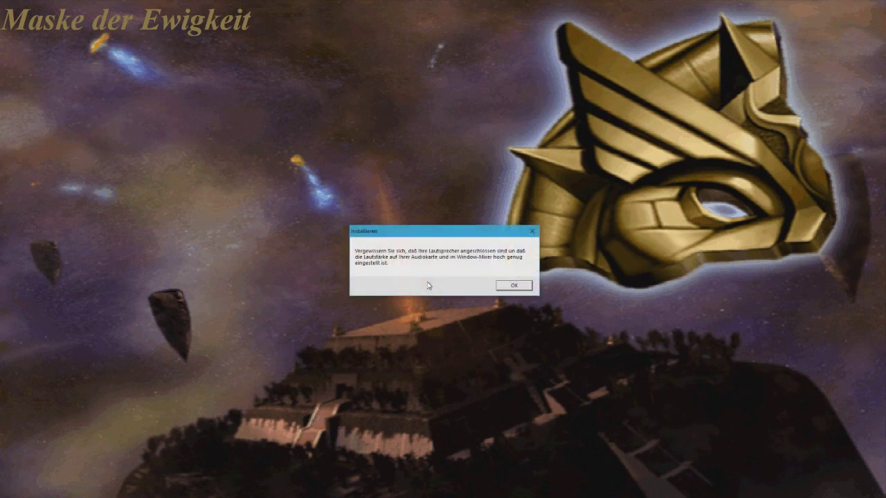
# Step: Confirm the setup's sound test and install Maske der Ewigkeit into C:\SIERRA\Mask
pyautogui.click(515, 289)
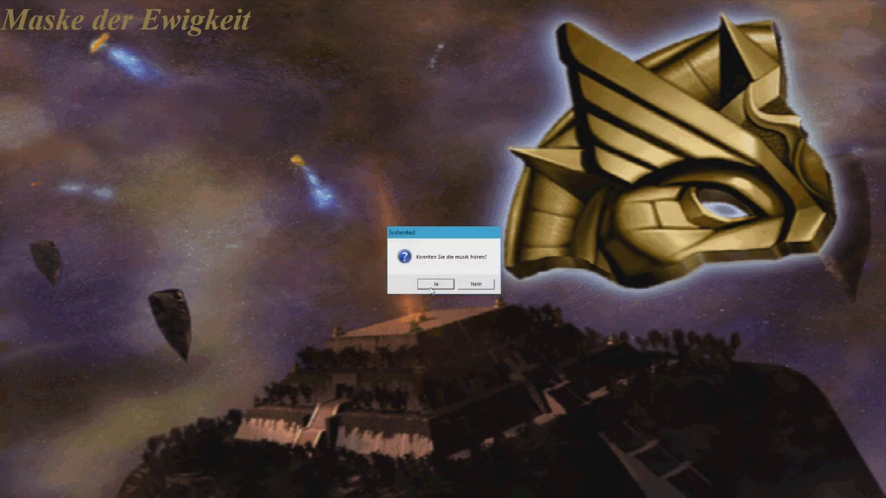
pyautogui.click(432, 286)
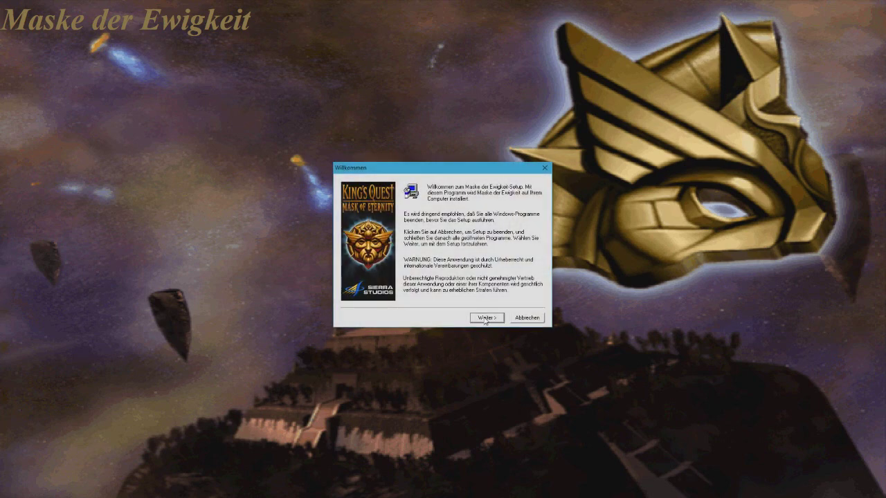
pyautogui.click(485, 319)
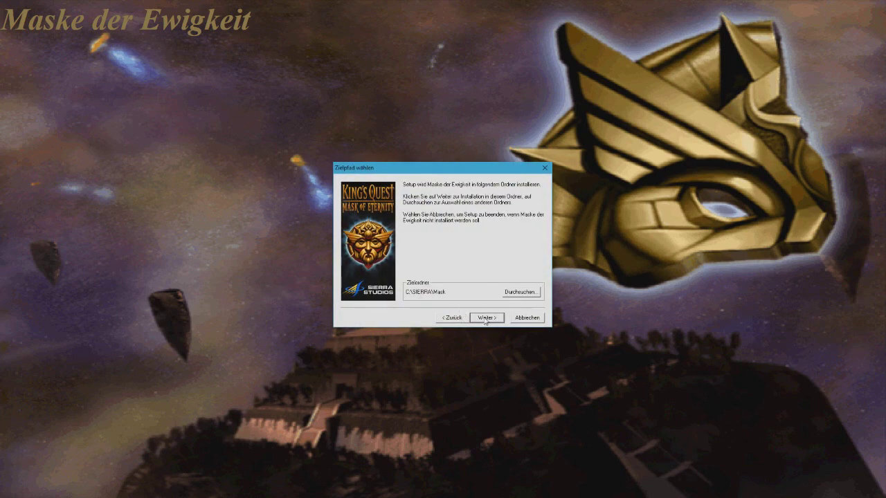
pyautogui.click(486, 319)
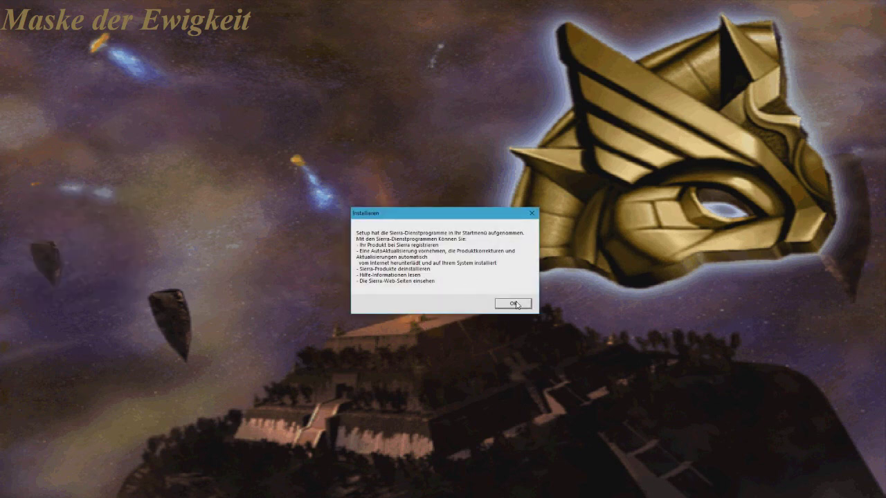
# Step: Acknowledge the Sierra utilities notice, decline the readme, and finish setup with the Intel Indeo Video 5.06 driver
pyautogui.click(515, 304)
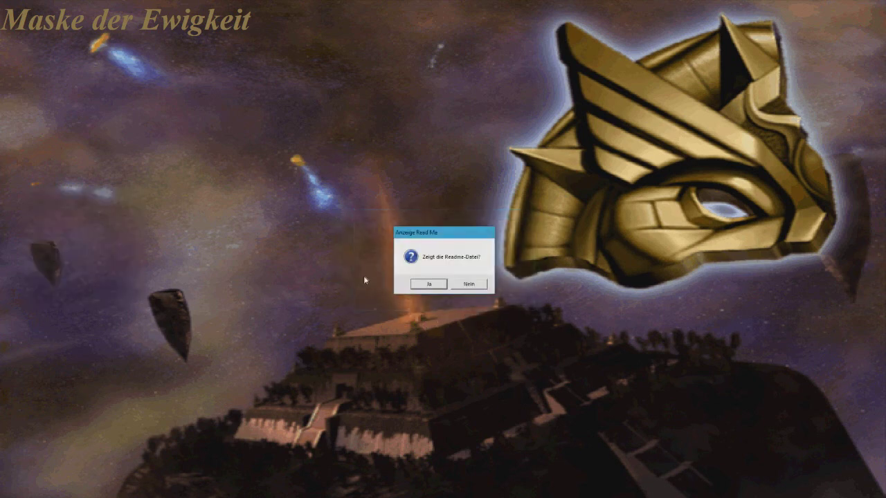
pyautogui.click(469, 285)
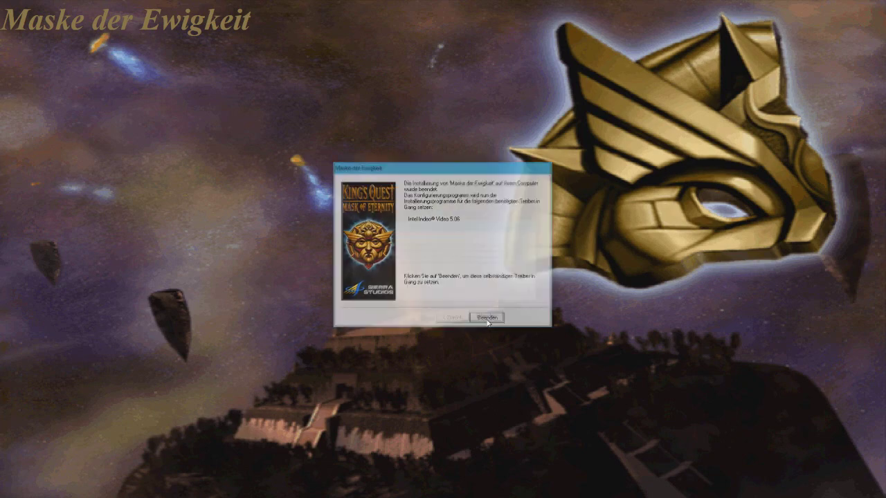
pyautogui.click(487, 318)
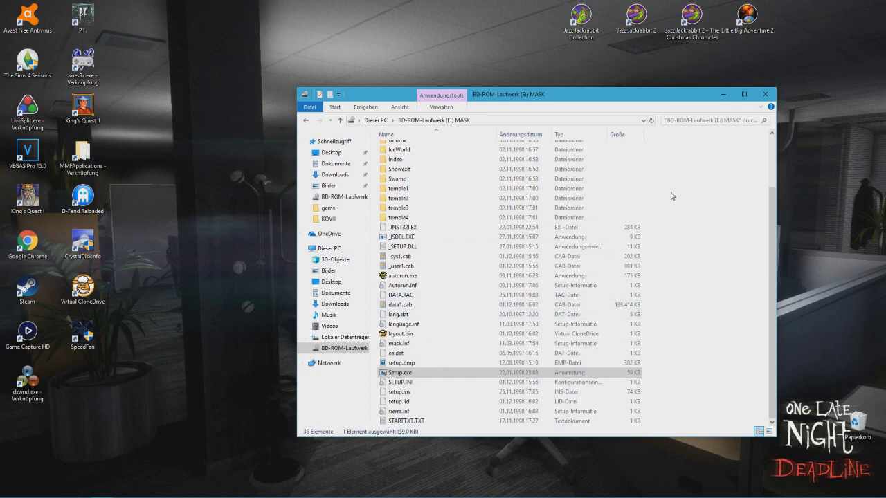
# Step: Return to the KQVIII folder inside Downloads\gems and locate the nGlide105.exe installer
pyautogui.moveTo(568, 101); pyautogui.dragTo(575, 74)
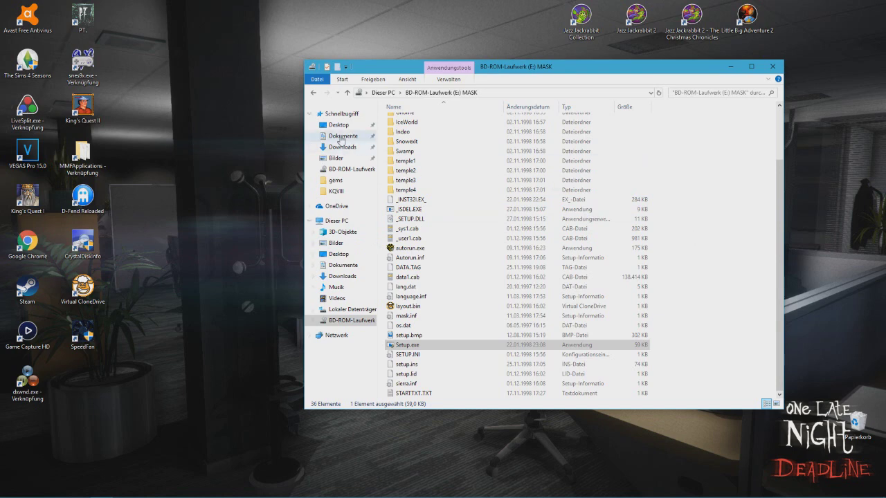
pyautogui.click(312, 96)
pyautogui.click(312, 96)
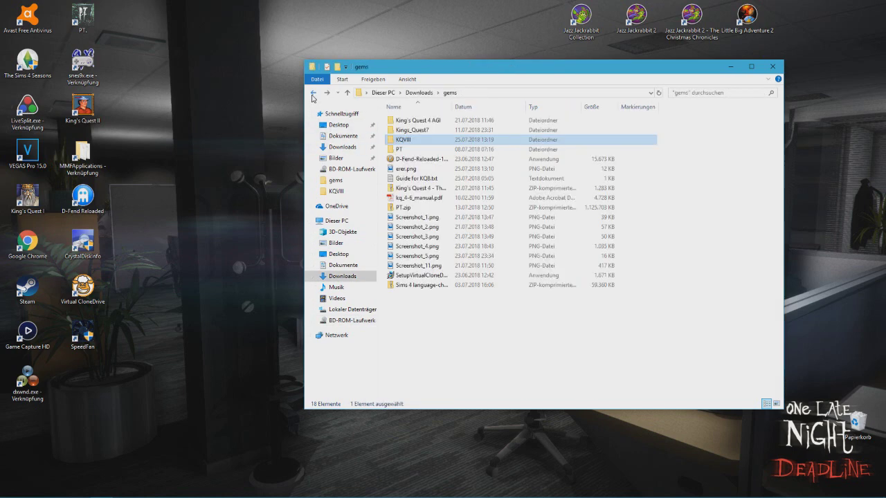
pyautogui.doubleClick(400, 142)
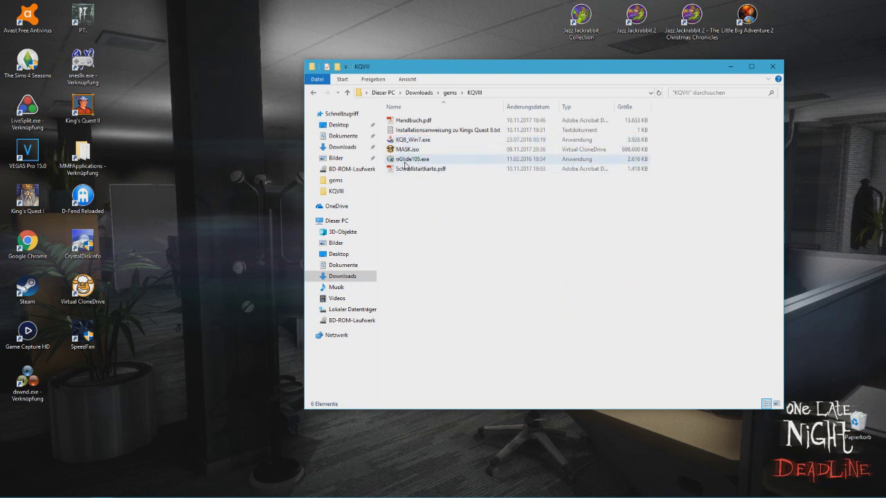
pyautogui.click(417, 163)
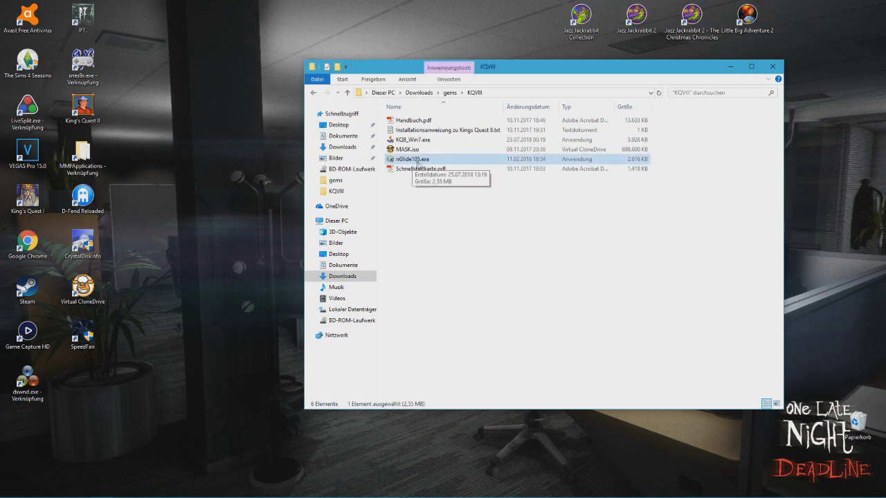
pyautogui.click(401, 193)
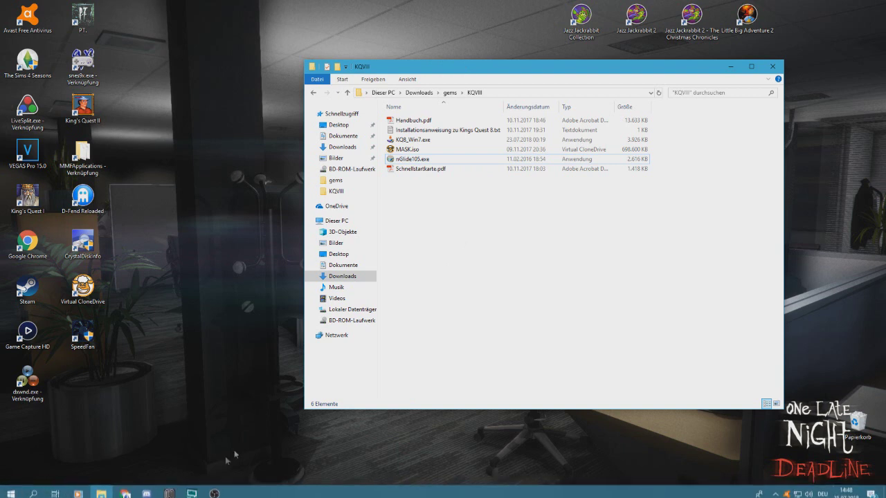
# Step: Check the Programs and Features list for nGlide and Maske der Ewigkeit, and close the list and the settings window
pyautogui.click(332, 223)
pyautogui.click(364, 81)
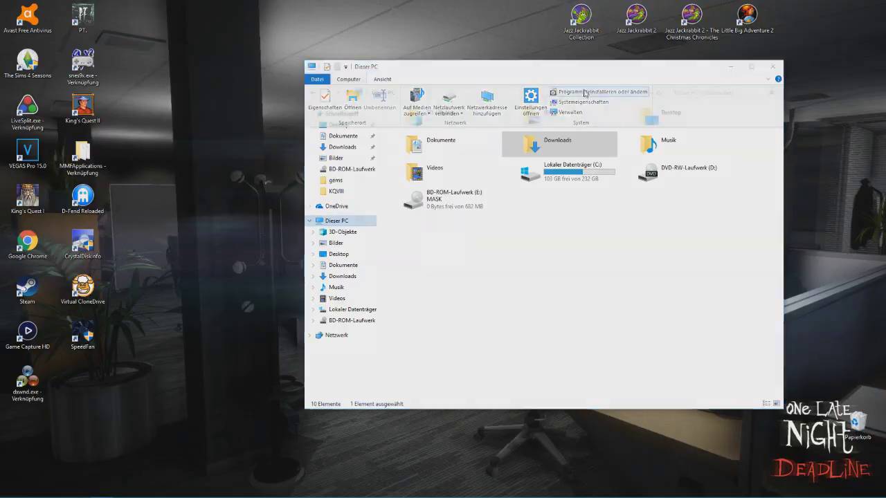
pyautogui.click(584, 93)
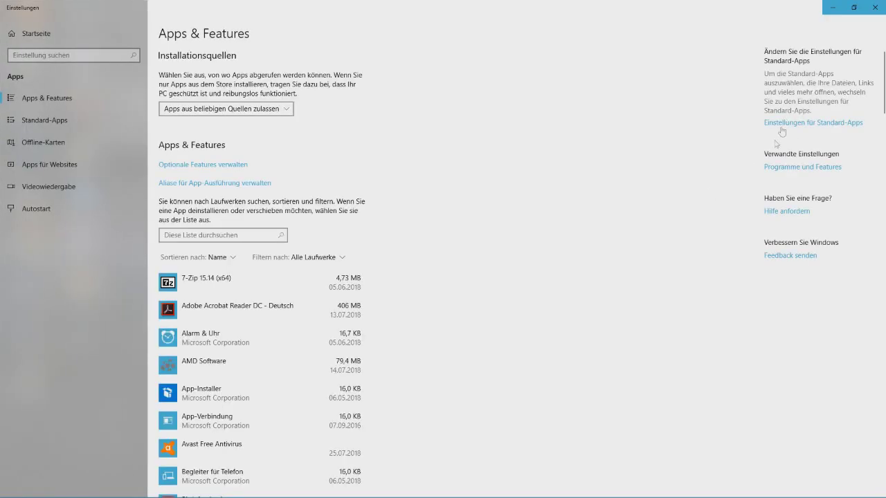
pyautogui.click(789, 171)
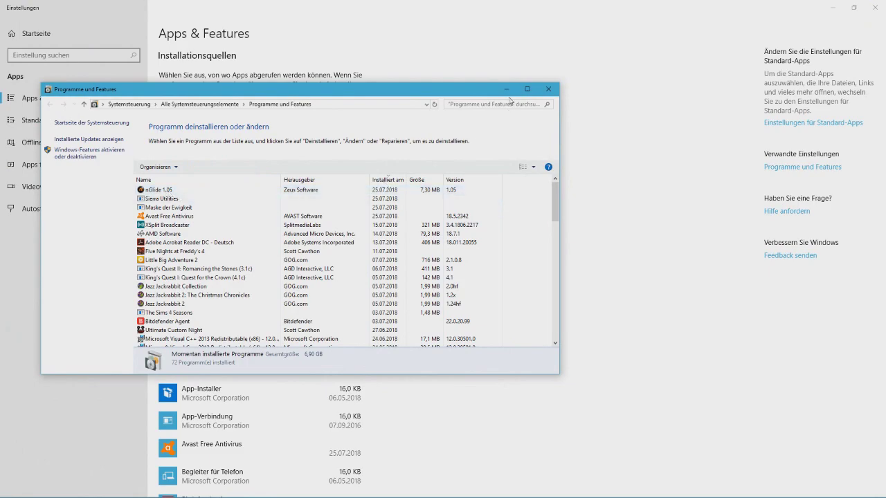
pyautogui.click(548, 89)
pyautogui.click(875, 7)
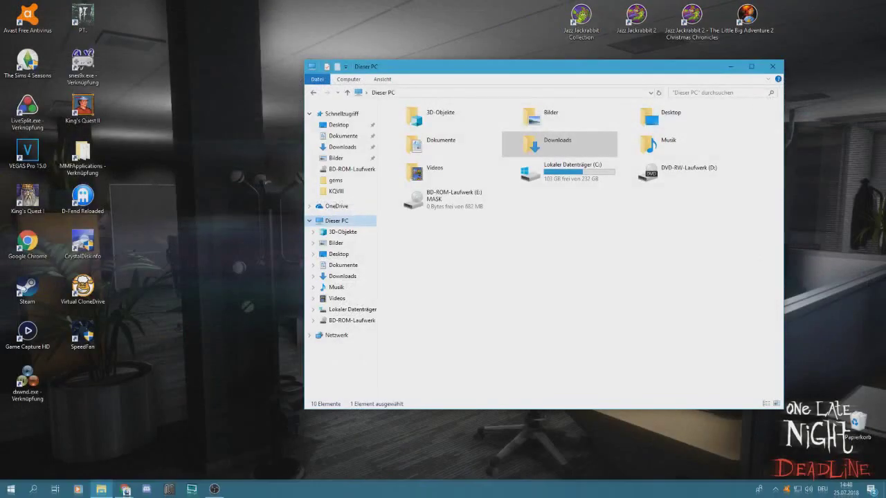
# Step: Search Windows for nglide, open the nGlide Configurator's file location, and close that folder window
pyautogui.click(11, 489)
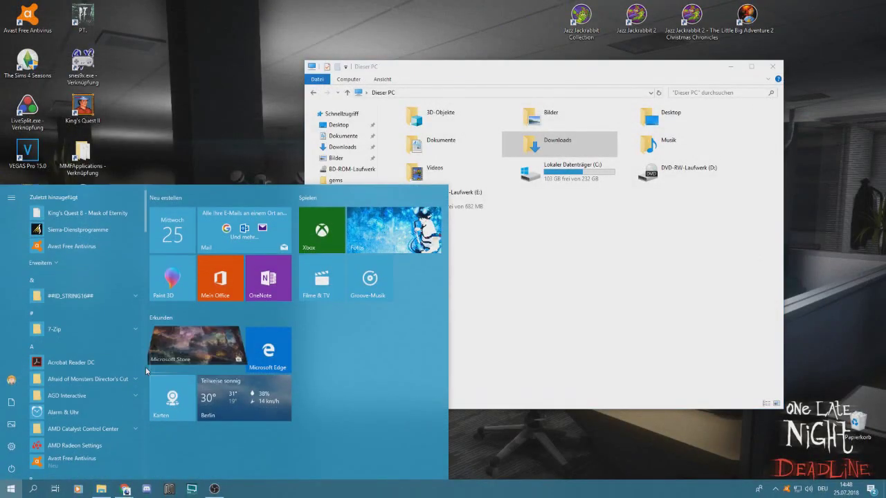
pyautogui.write('nglide')
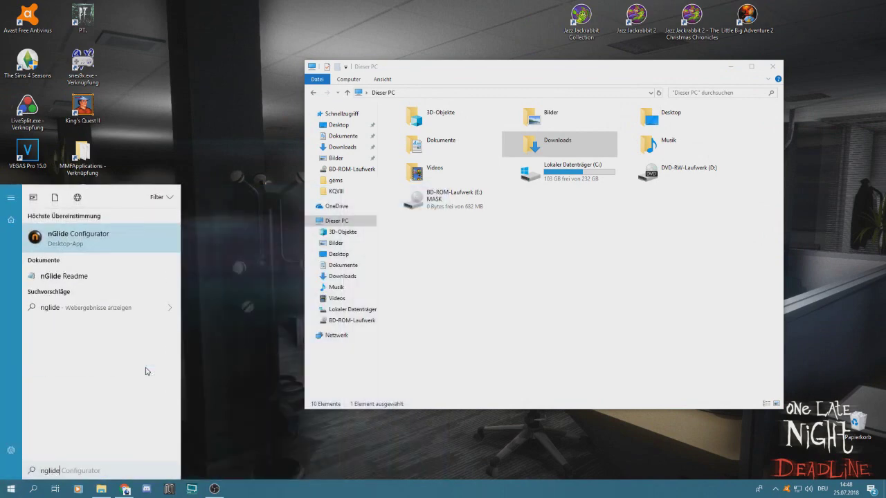
pyautogui.rightClick(78, 243)
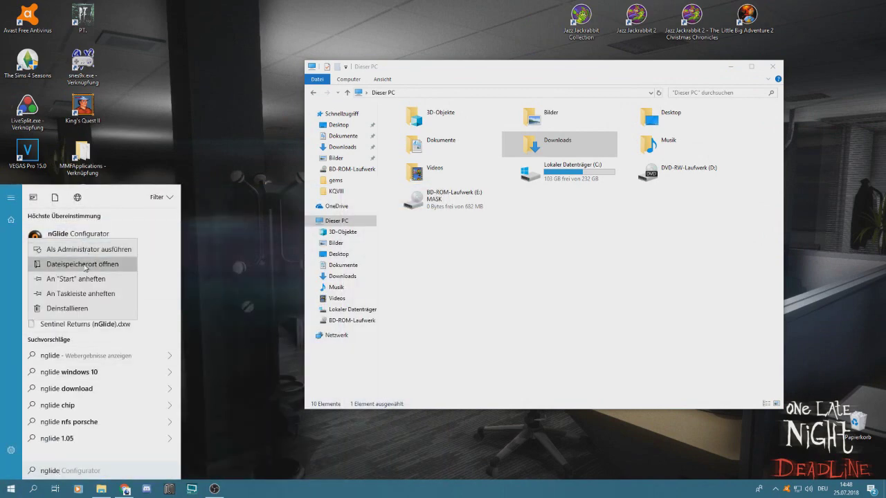
pyautogui.click(70, 263)
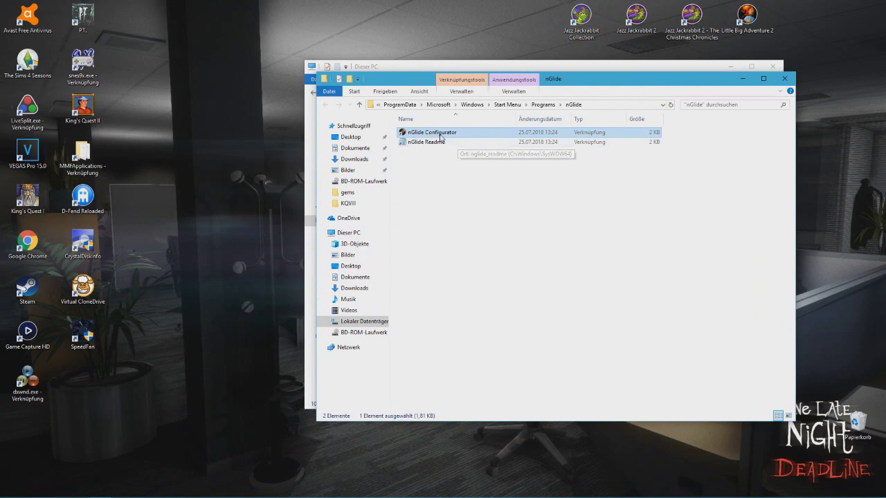
pyautogui.click(784, 78)
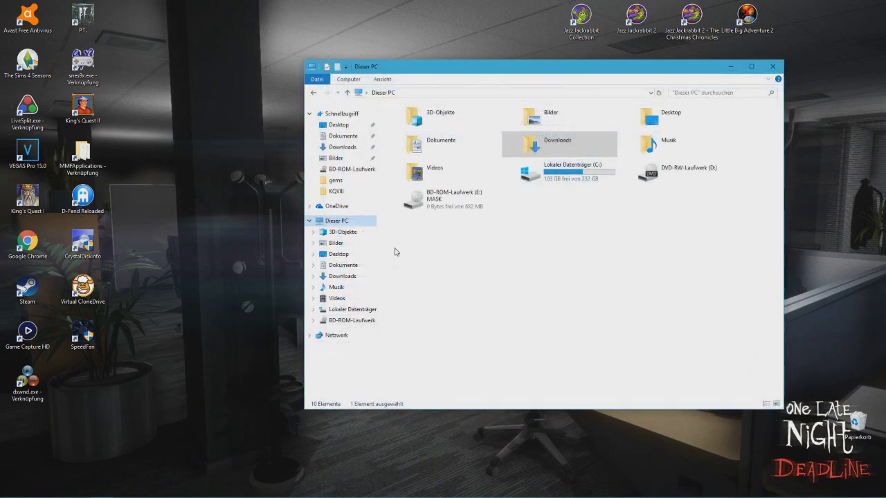
# Step: Start the King's Quest 8 Windows 7 (x64) patch from the KQVIII folder and set its installation directory to C:\SIERRA\Mask
pyautogui.click(314, 95)
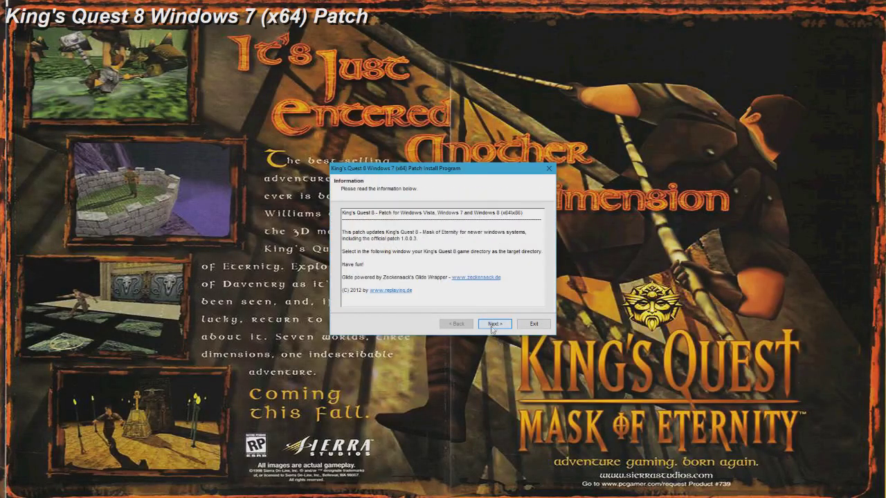
pyautogui.click(495, 324)
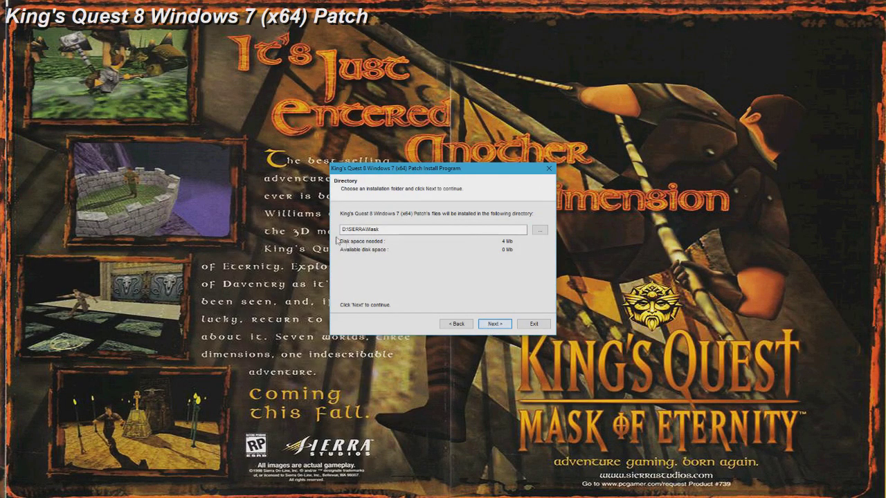
pyautogui.click(540, 230)
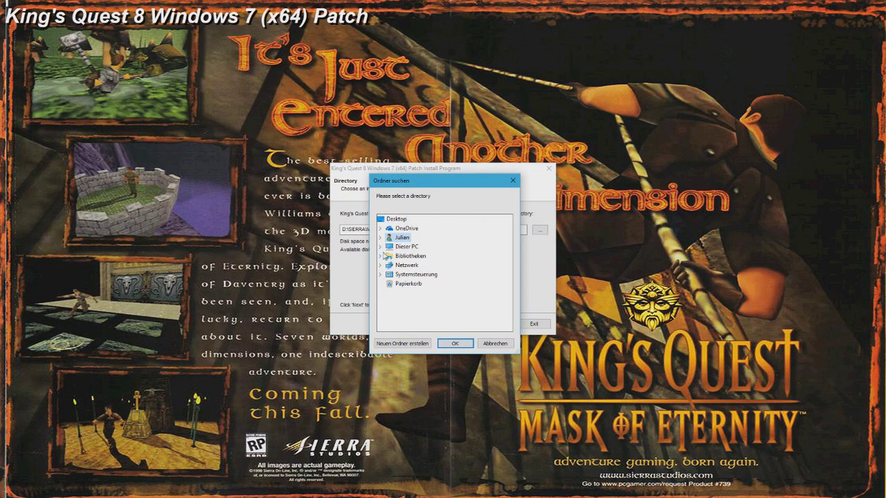
pyautogui.click(380, 247)
pyautogui.scroll(-1, 398, 304)
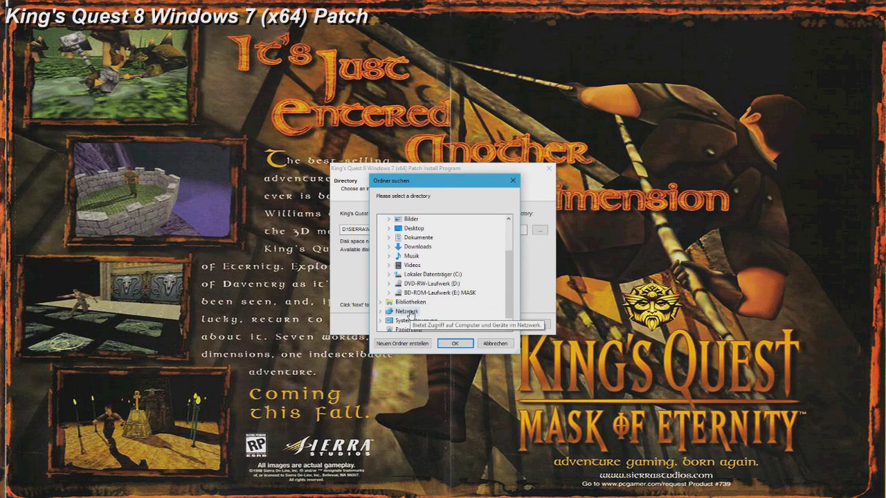
pyautogui.click(389, 279)
pyautogui.scroll(-1, 416, 298)
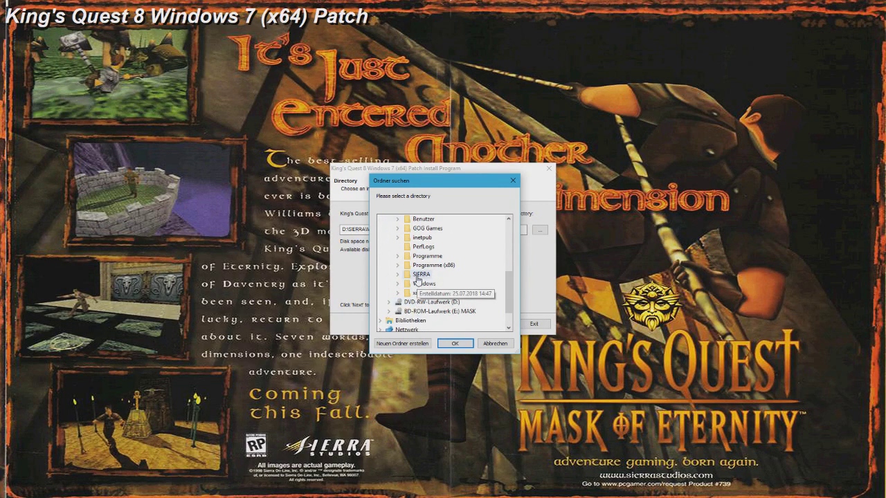
pyautogui.scroll(2, 429, 311)
pyautogui.click(433, 320)
pyautogui.click(428, 302)
pyautogui.click(415, 311)
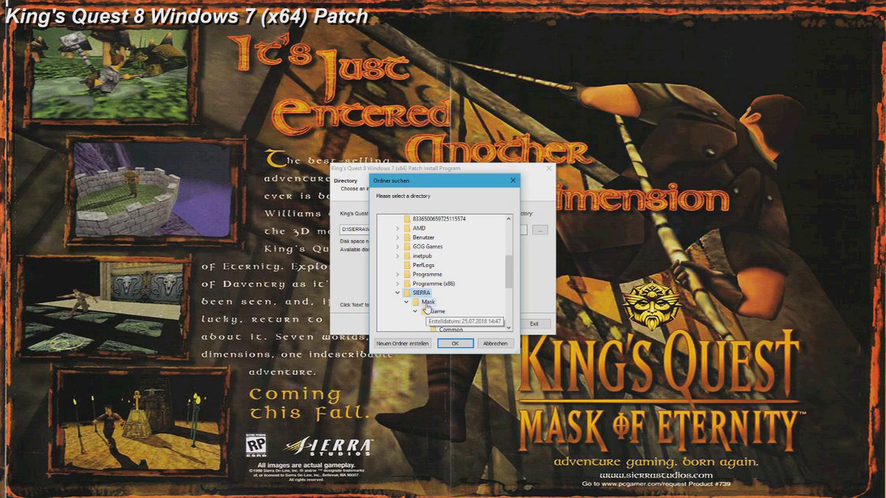
pyautogui.click(454, 344)
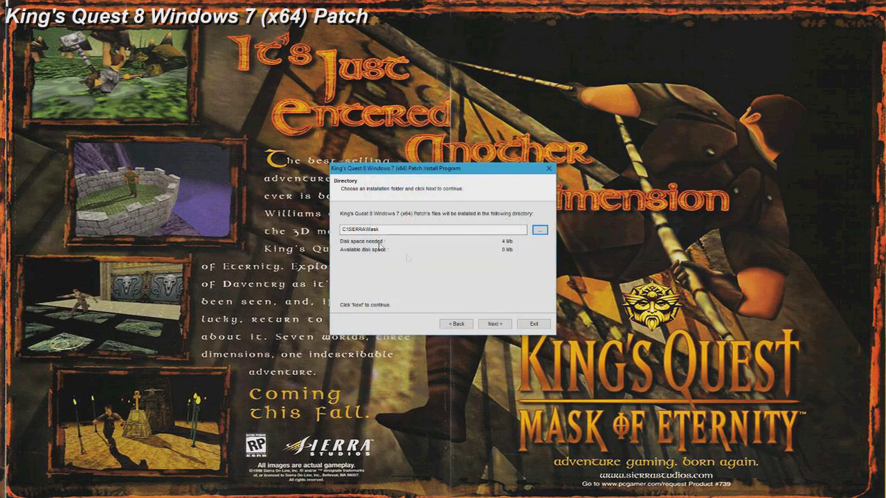
# Step: Install the Windows 7 patch into the chosen directory and exit its installer
pyautogui.click(494, 326)
pyautogui.click(494, 325)
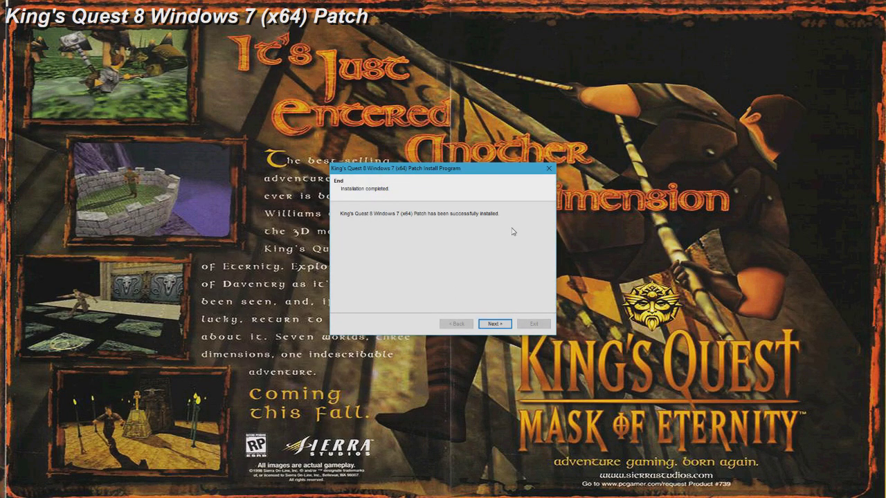
pyautogui.click(505, 324)
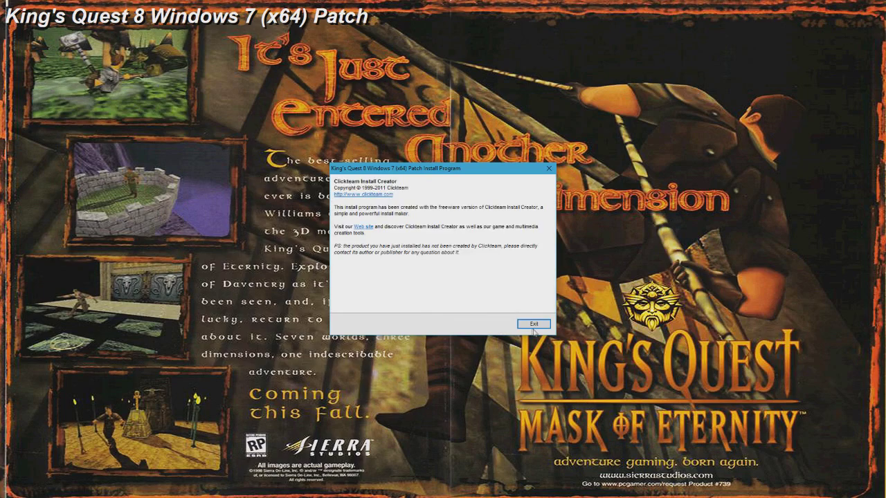
pyautogui.click(532, 330)
# Step: Try to launch the game from the King's Quest 8 - Mask of Eternity desktop shortcut
pyautogui.click(83, 383)
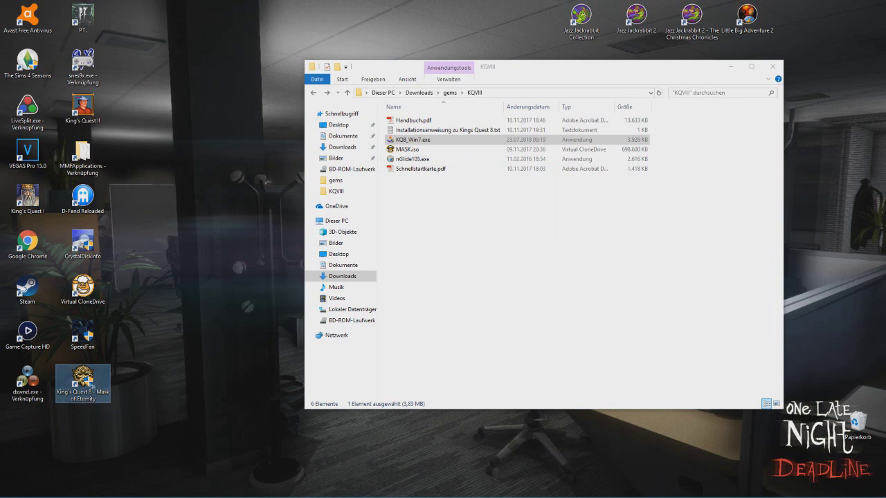
pyautogui.doubleClick(86, 385)
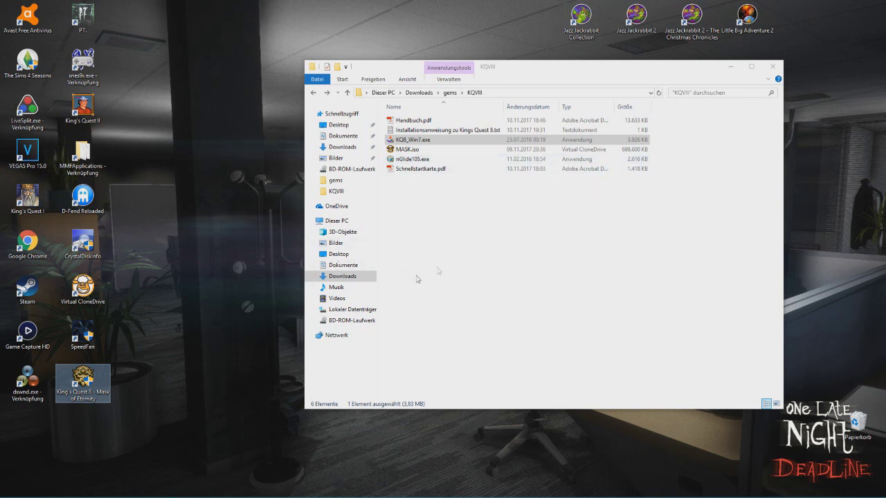
pyautogui.rightClick(78, 395)
pyautogui.click(96, 399)
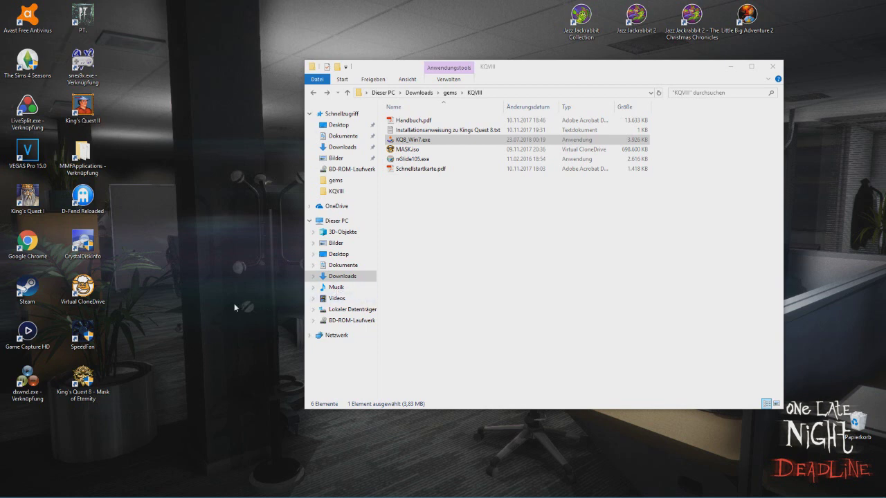
# Step: Browse the Downloads folder and open the DXWND folder to view its files
pyautogui.click(344, 281)
pyautogui.scroll(-10, 638, 336)
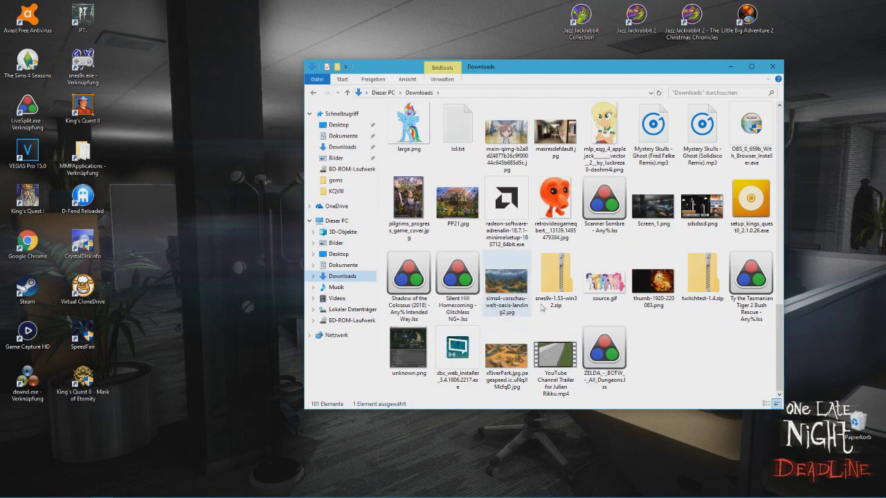
pyautogui.scroll(10, 715, 351)
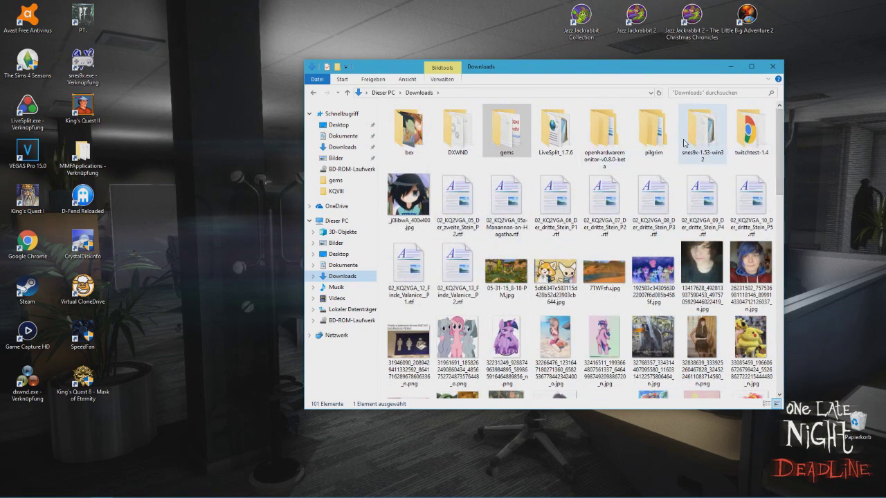
pyautogui.doubleClick(463, 153)
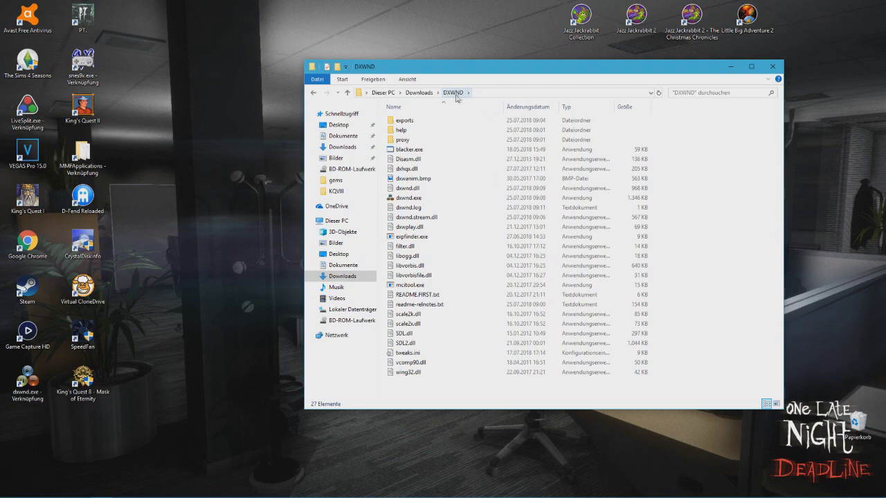
# Step: Switch to Chrome, go to google.de and search for "dxwnd download"
pyautogui.click(125, 493)
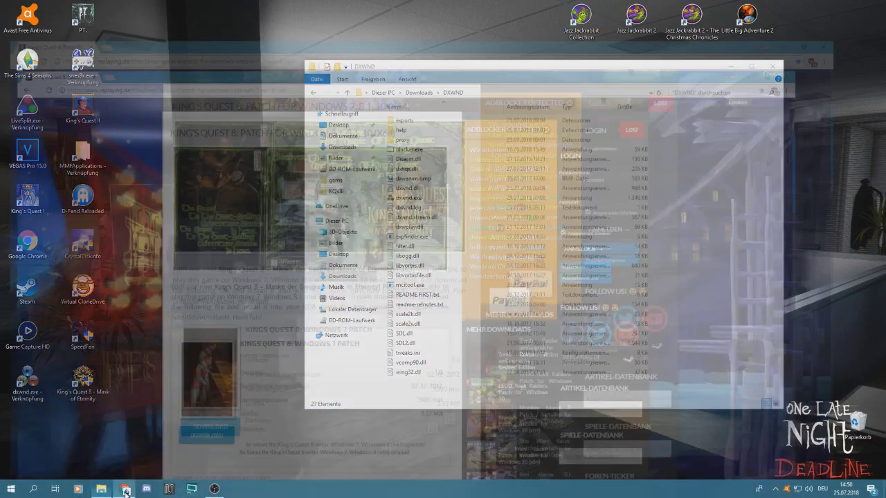
pyautogui.click(115, 22)
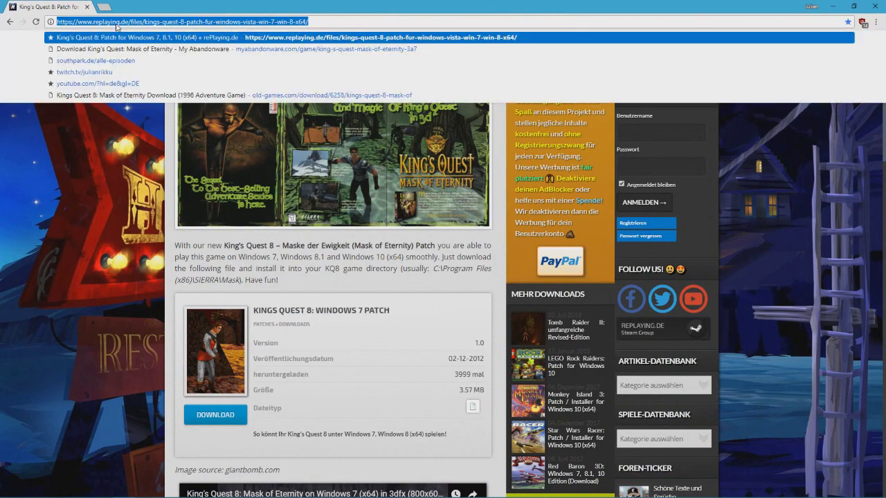
pyautogui.write('google.de')
pyautogui.press('Return')
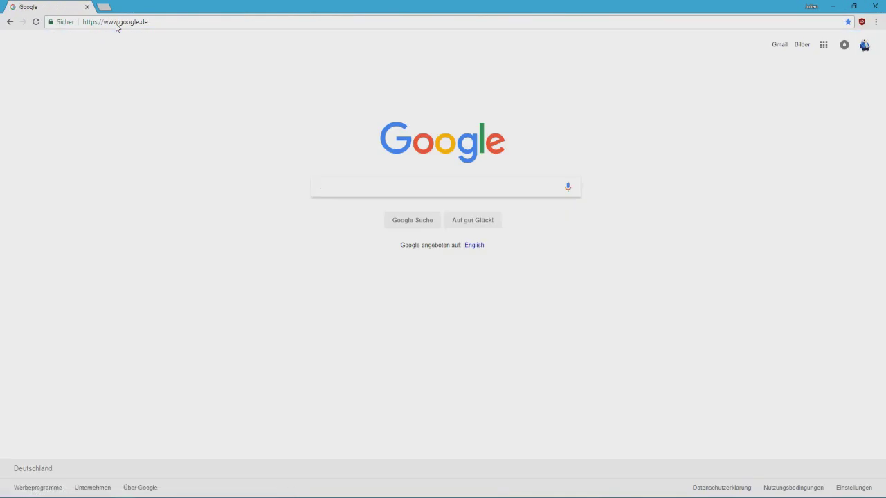
pyautogui.write('dxwnd')
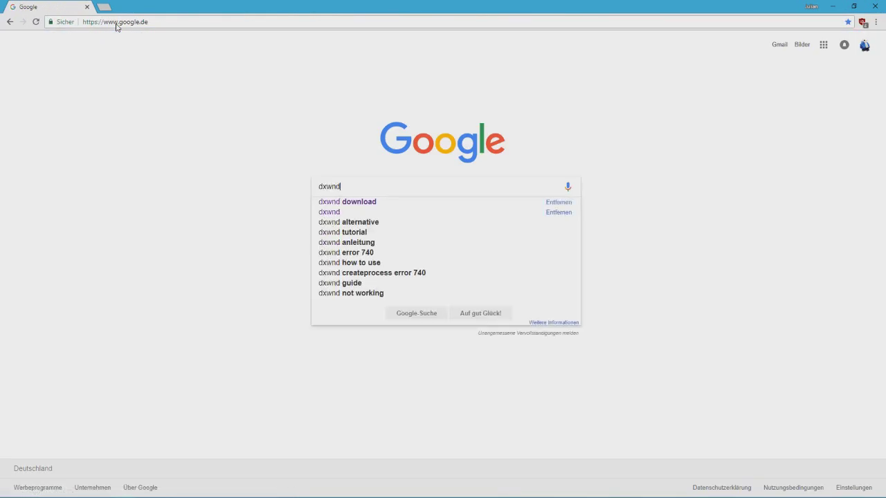
pyautogui.press('Down')
pyautogui.press('Return')
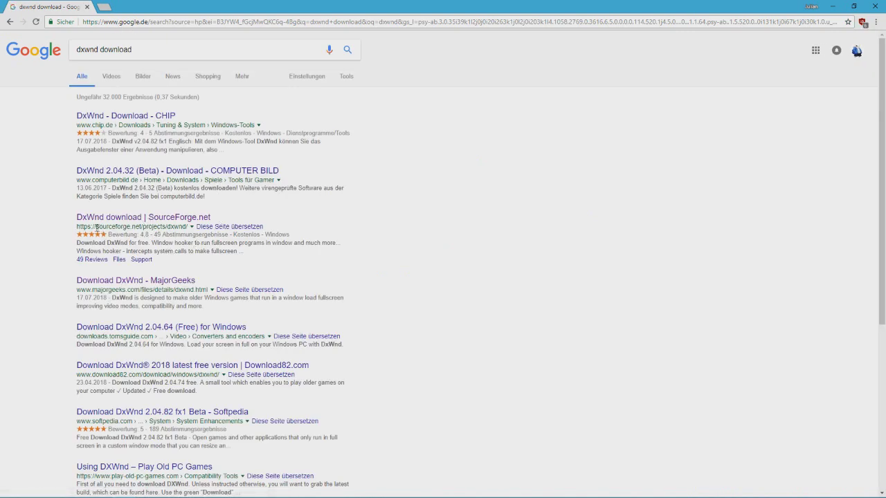
# Step: Highlight the SourceForge address of the DxWnd download result and close the browser
pyautogui.moveTo(80, 226); pyautogui.dragTo(187, 227)
pyautogui.click(69, 233)
pyautogui.click(880, 4)
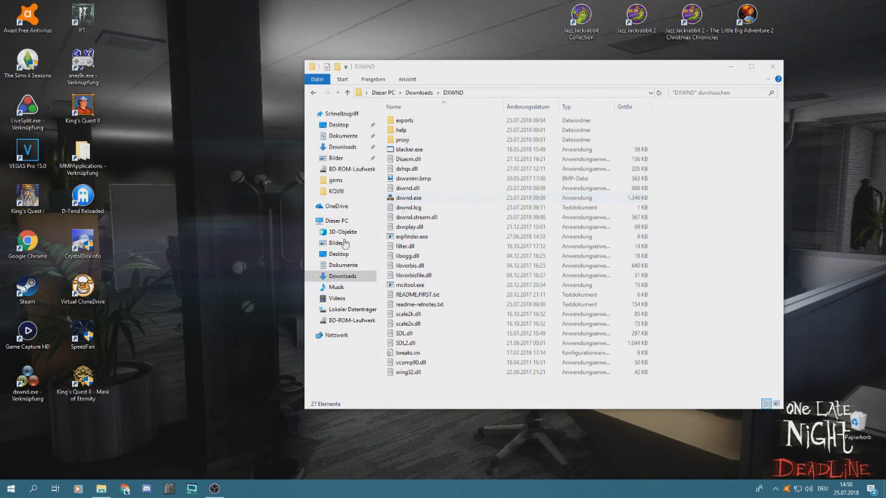
# Step: Close the DXWND folder, launch DxWnd from its desktop shortcut, and add a new program entry named Kings Quest
pyautogui.click(773, 67)
pyautogui.rightClick(39, 393)
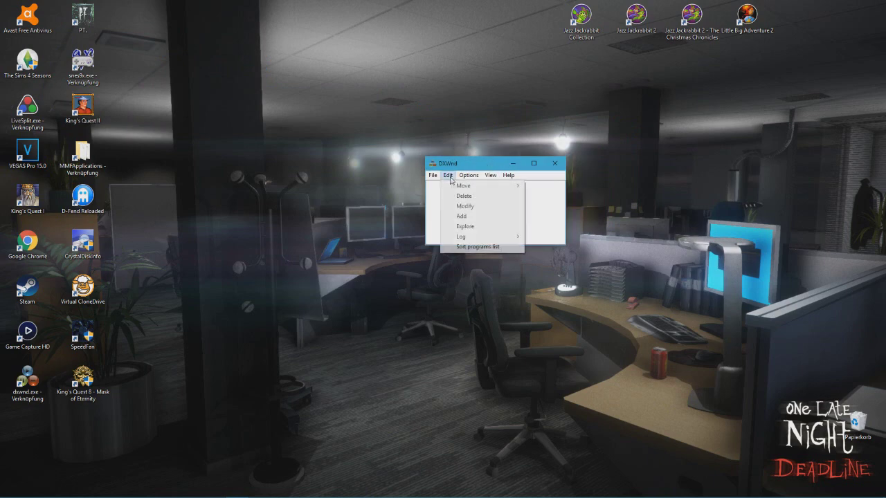
pyautogui.click(460, 216)
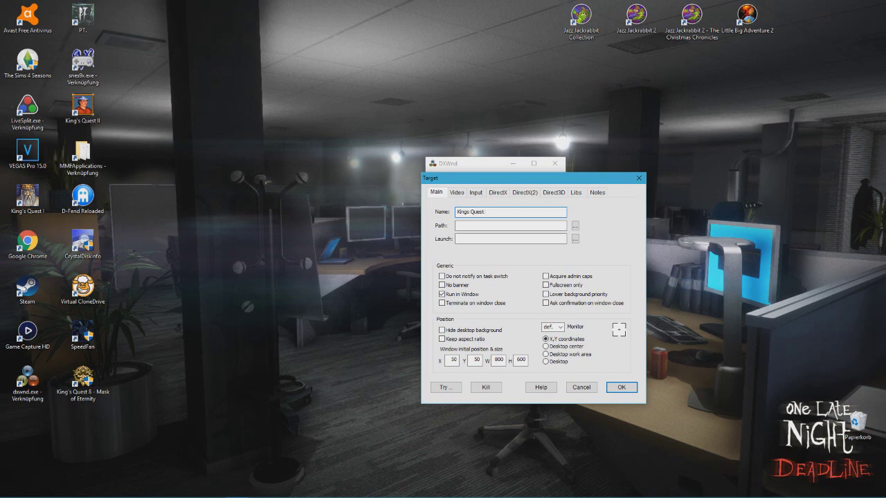
# Step: Set the new entry's program path to Mask.exe in the C:\SIERRA\Mask folder
pyautogui.click(576, 227)
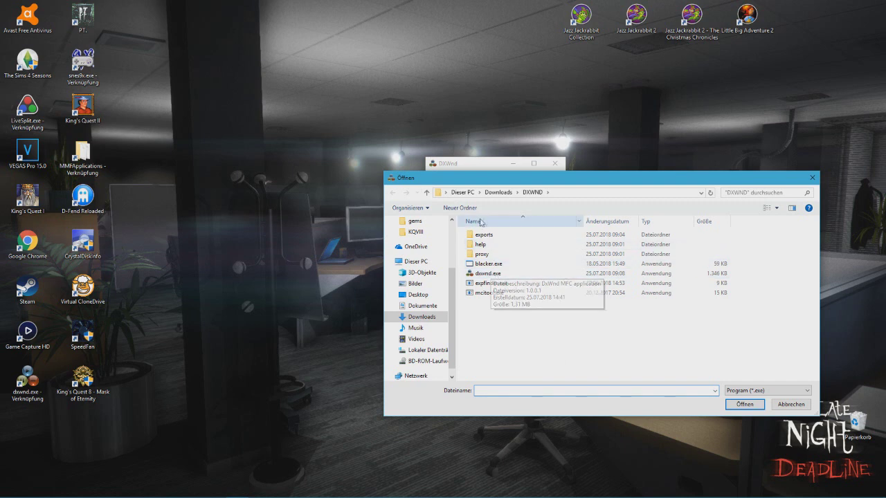
pyautogui.scroll(3, 422, 238)
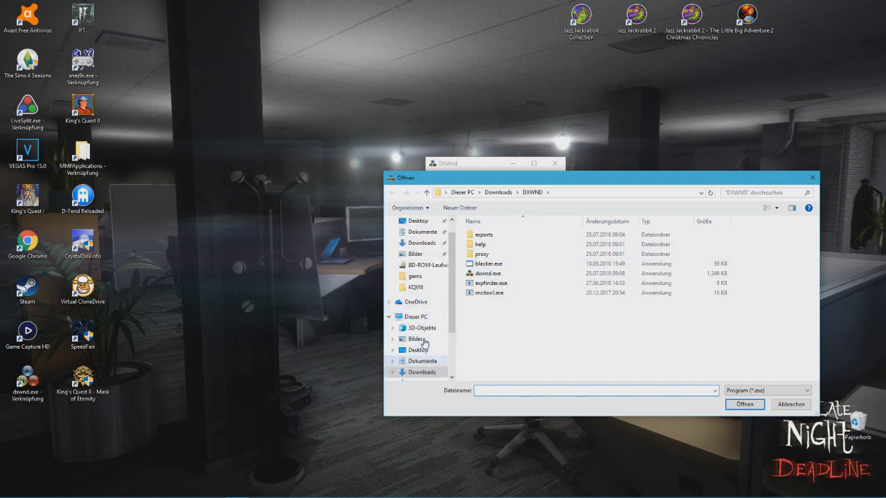
pyautogui.scroll(-2, 424, 343)
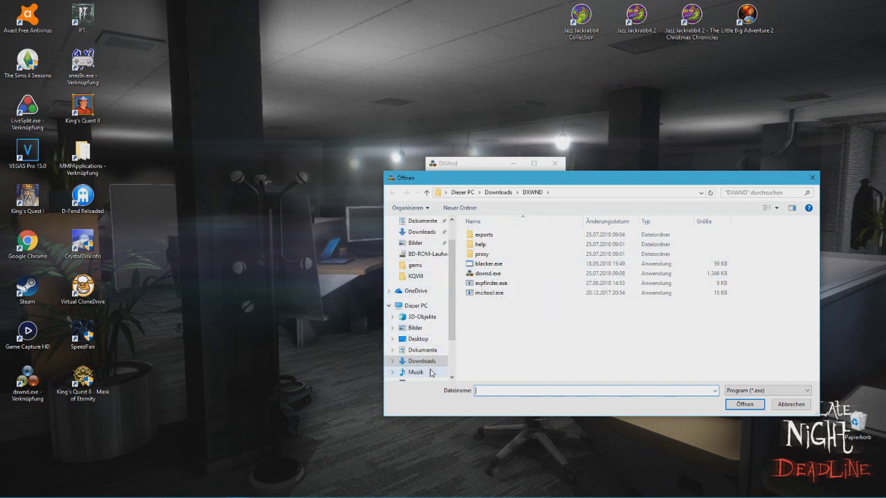
pyautogui.scroll(-1, 424, 365)
pyautogui.click(418, 339)
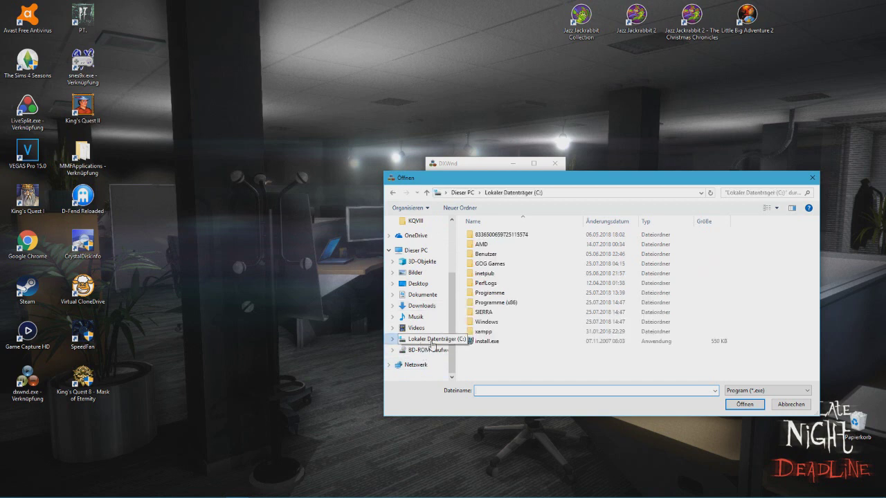
pyautogui.doubleClick(484, 313)
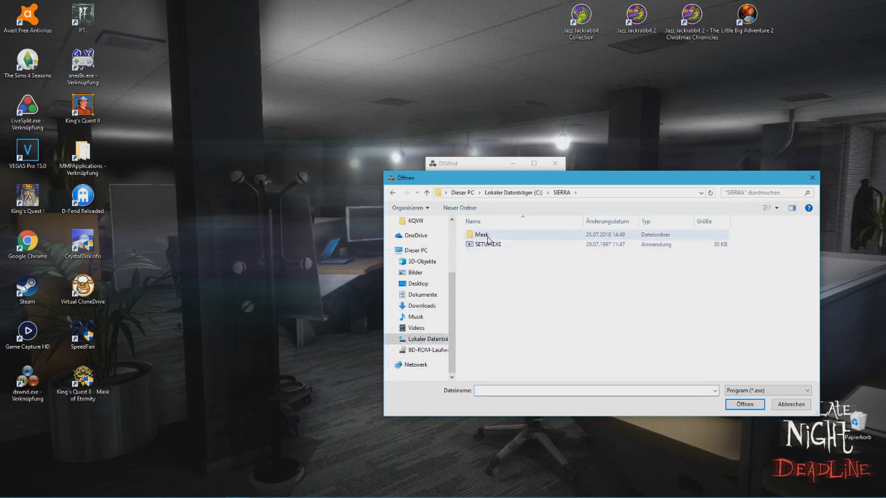
pyautogui.doubleClick(487, 237)
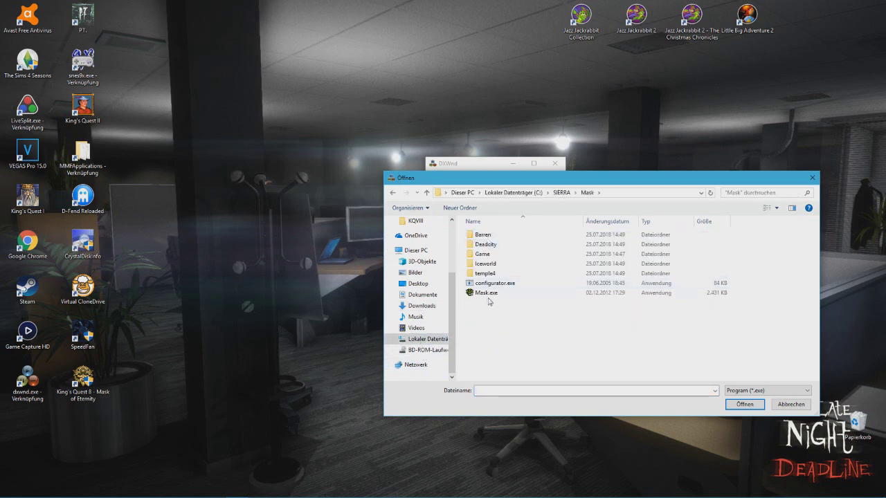
pyautogui.click(486, 294)
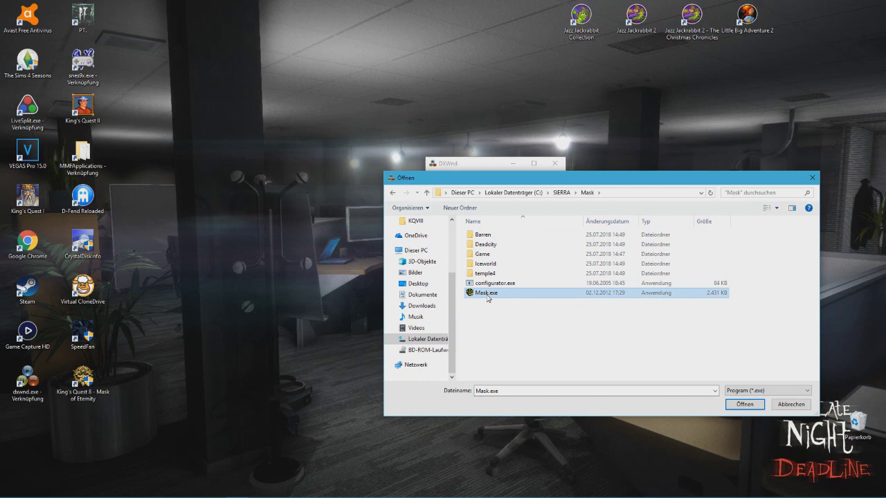
pyautogui.click(743, 406)
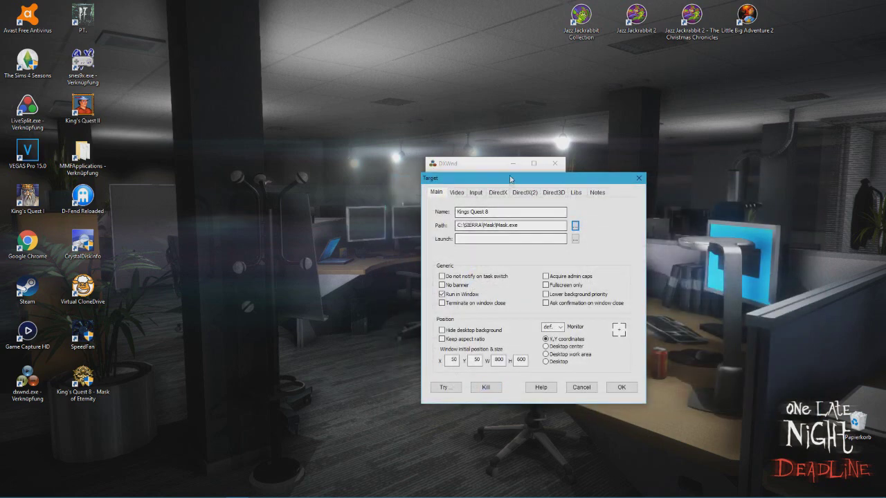
# Step: Set the Kings Quest 8 entry's window position option to Desktop
pyautogui.moveTo(510, 179); pyautogui.dragTo(483, 133)
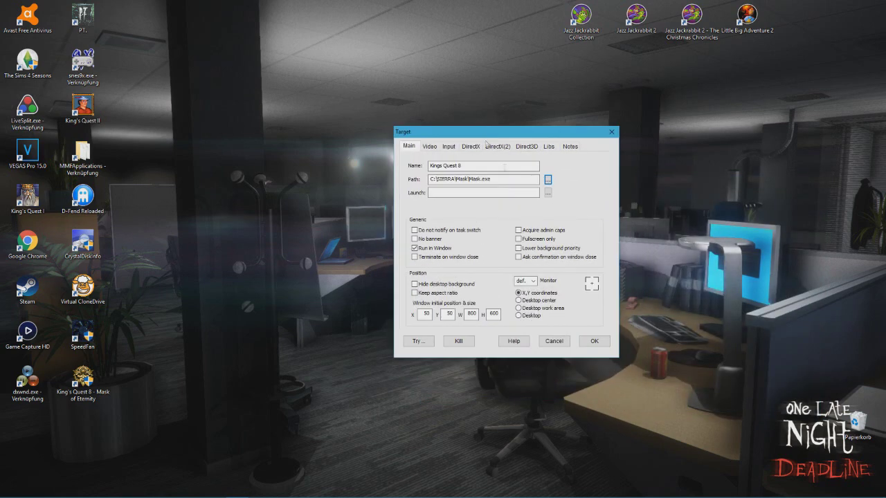
pyautogui.click(519, 317)
pyautogui.click(519, 300)
pyautogui.click(519, 316)
# Step: Set the cursor clipper to ON and the window position to Desktop center, and save the Kings Quest 8 entry
pyautogui.click(445, 148)
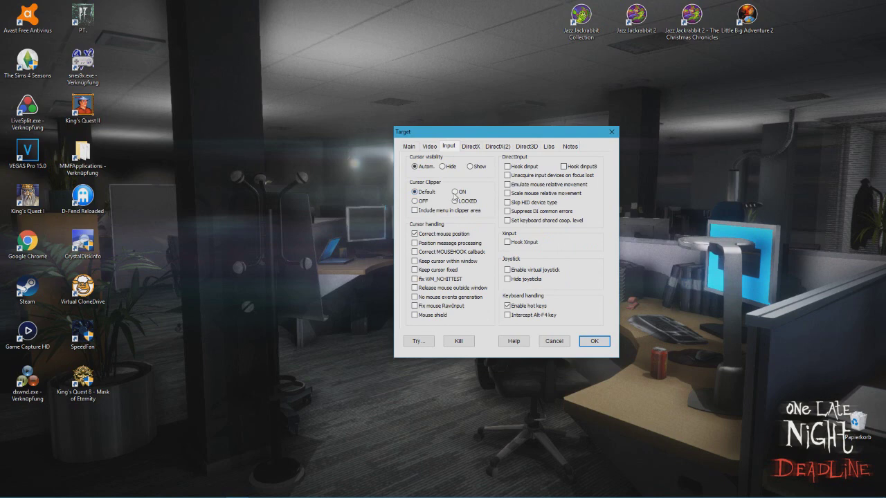
pyautogui.click(455, 192)
pyautogui.click(428, 148)
pyautogui.click(412, 148)
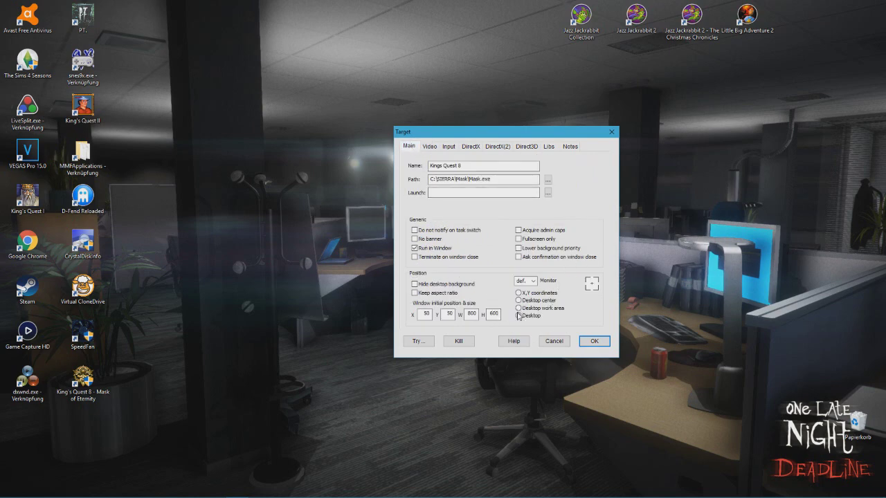
pyautogui.click(519, 300)
pyautogui.click(592, 342)
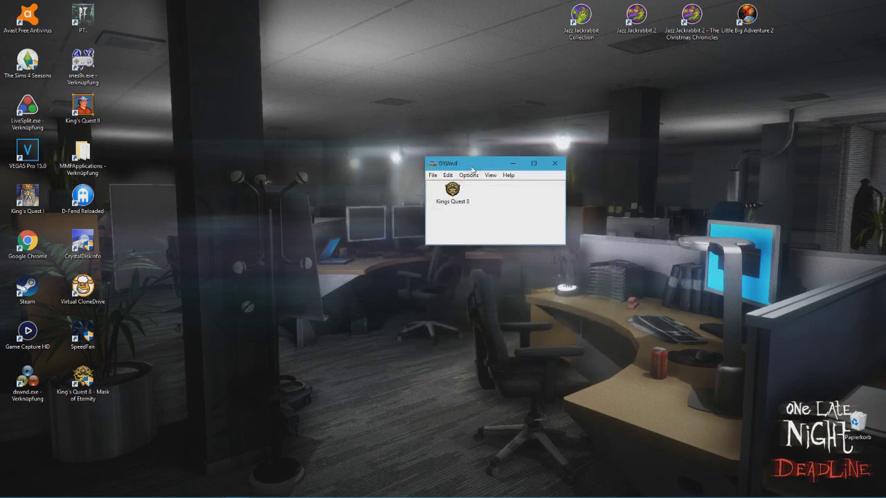
# Step: Launch the game from the Kings Quest 8 entry and lower its Musiklautstärke setting to about 15 percent
pyautogui.moveTo(472, 170); pyautogui.dragTo(451, 153)
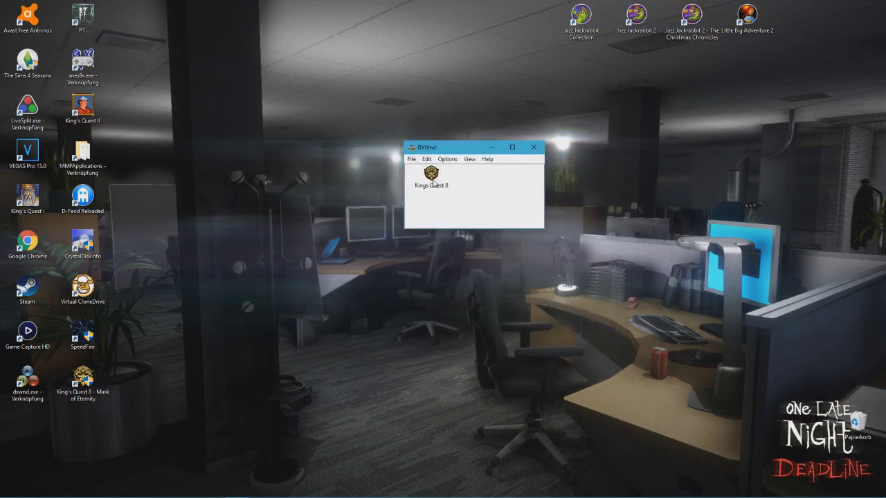
pyautogui.doubleClick(432, 177)
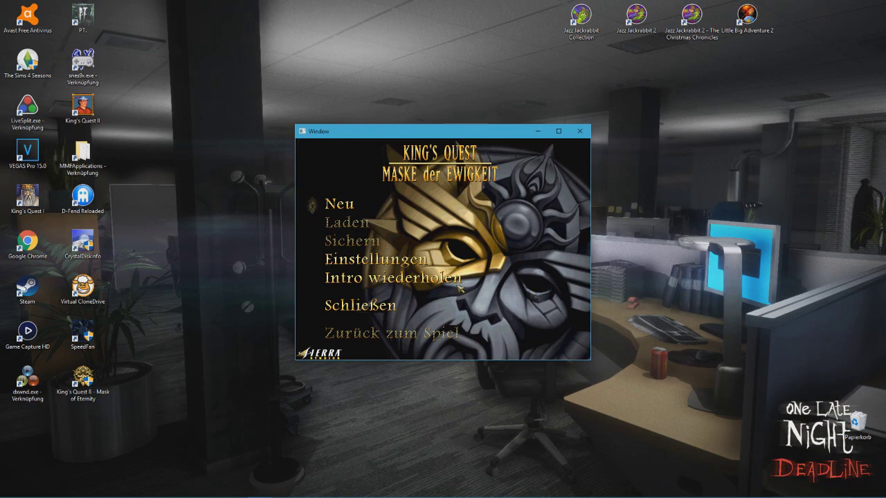
pyautogui.click(374, 308)
pyautogui.click(468, 266)
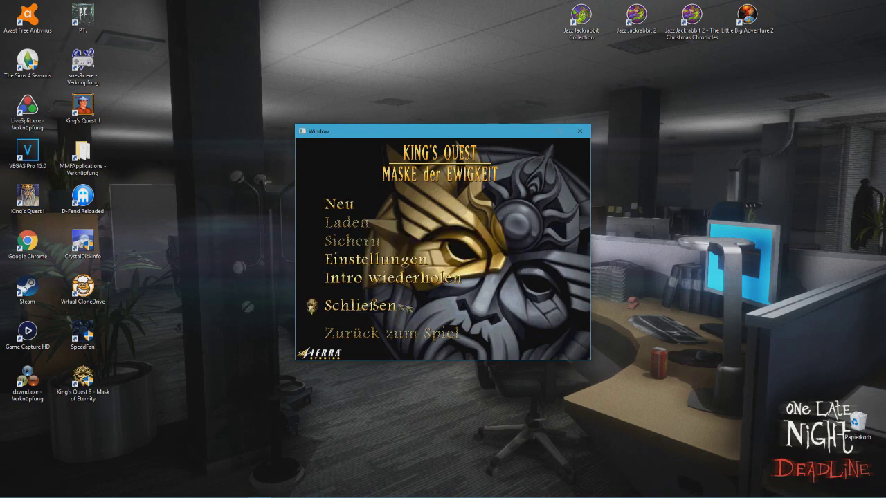
pyautogui.click(361, 264)
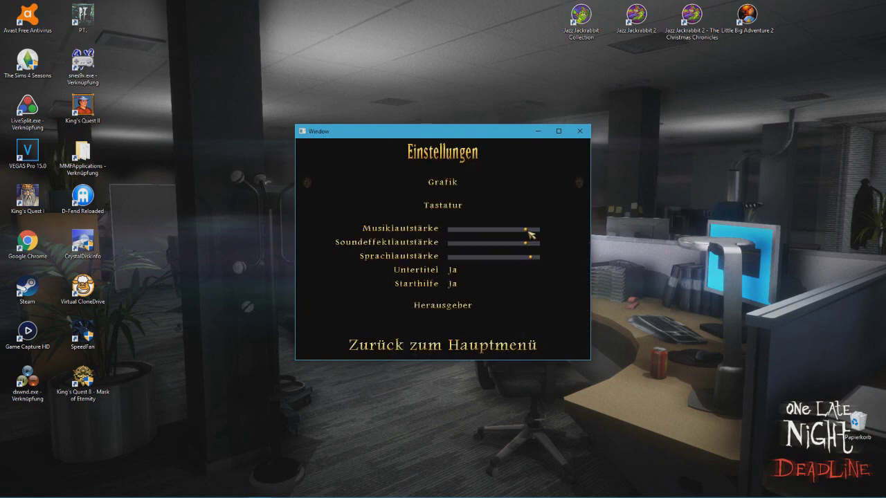
pyautogui.moveTo(527, 232); pyautogui.dragTo(462, 229)
# Step: View the game's Grafik settings, return to the main menu and quit the game
pyautogui.click(442, 182)
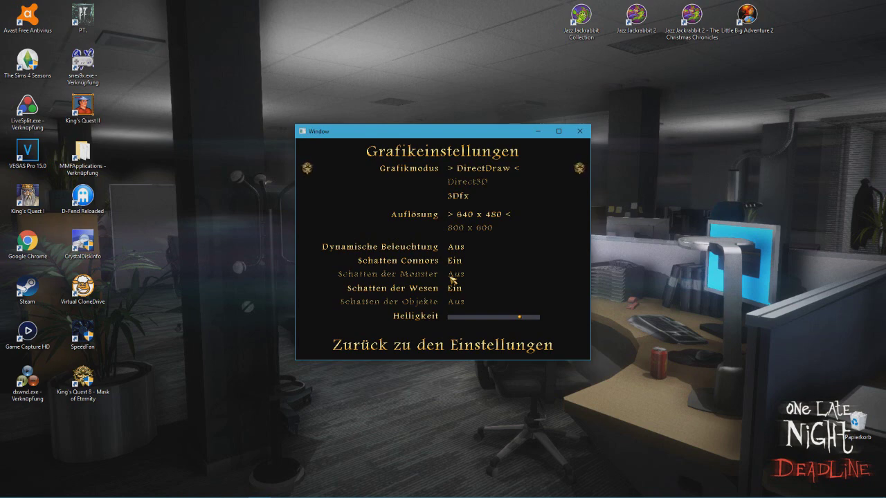
pyautogui.click(414, 353)
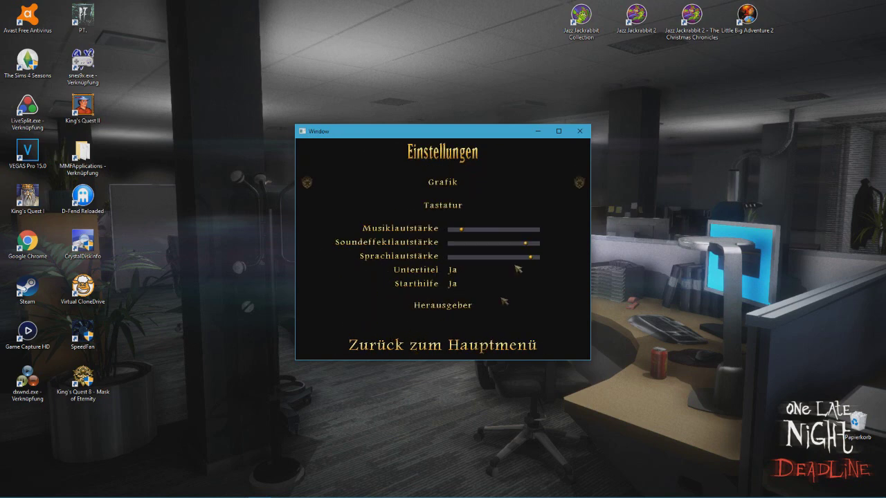
pyautogui.click(409, 346)
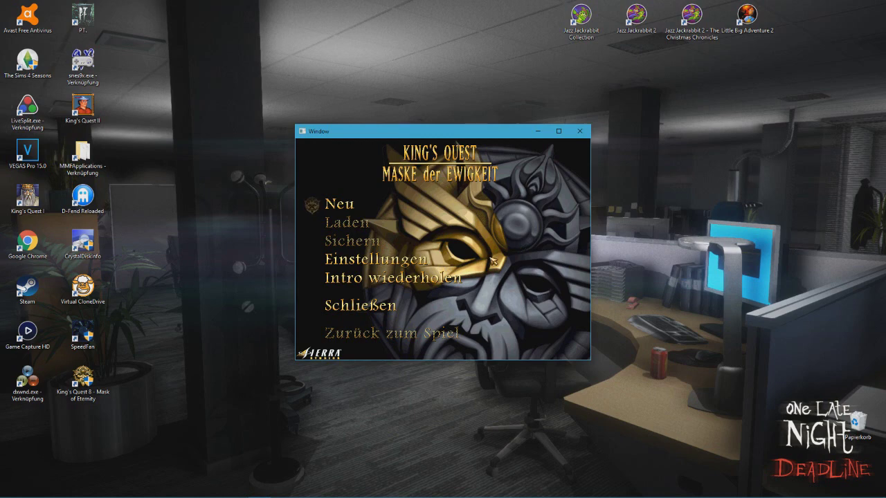
pyautogui.click(348, 310)
pyautogui.click(408, 262)
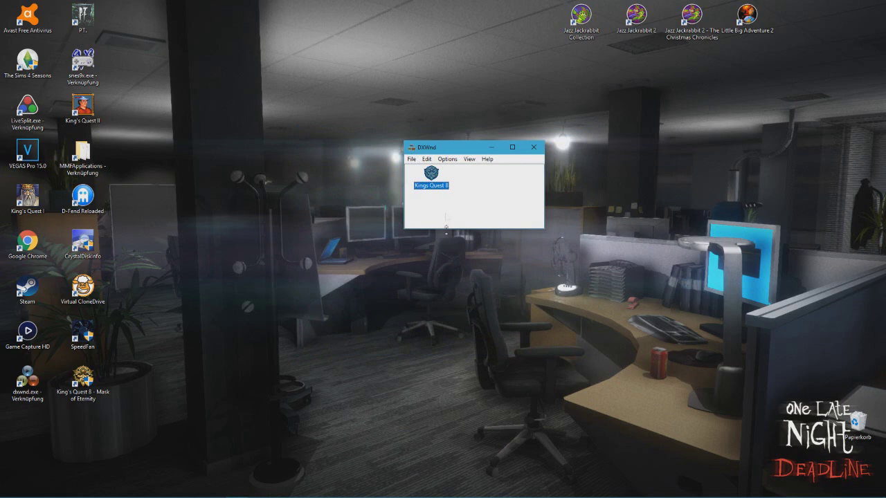
# Step: Modify the Kings Quest 8 entry so its window position is Desktop, and save it
pyautogui.rightClick(432, 184)
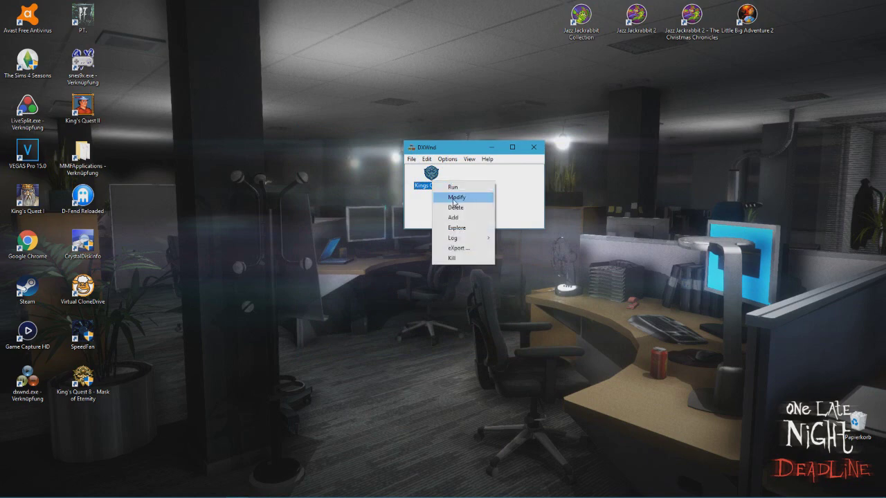
pyautogui.click(455, 198)
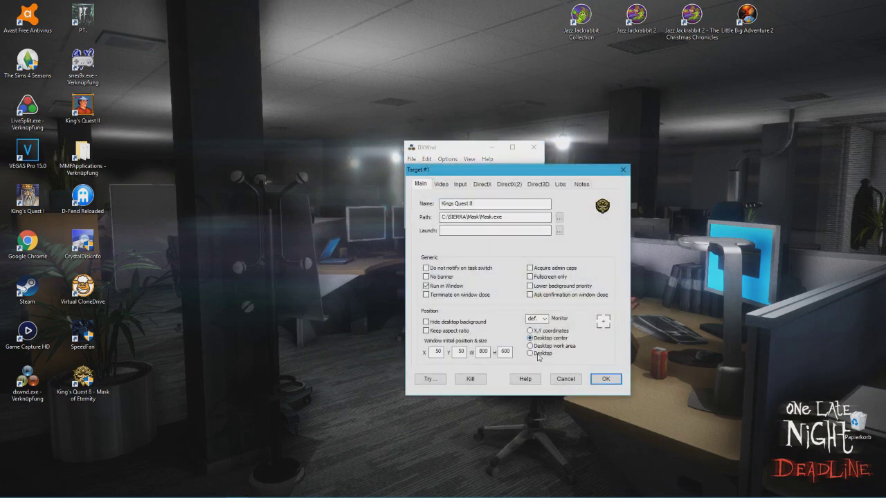
pyautogui.moveTo(542, 172); pyautogui.dragTo(542, 134)
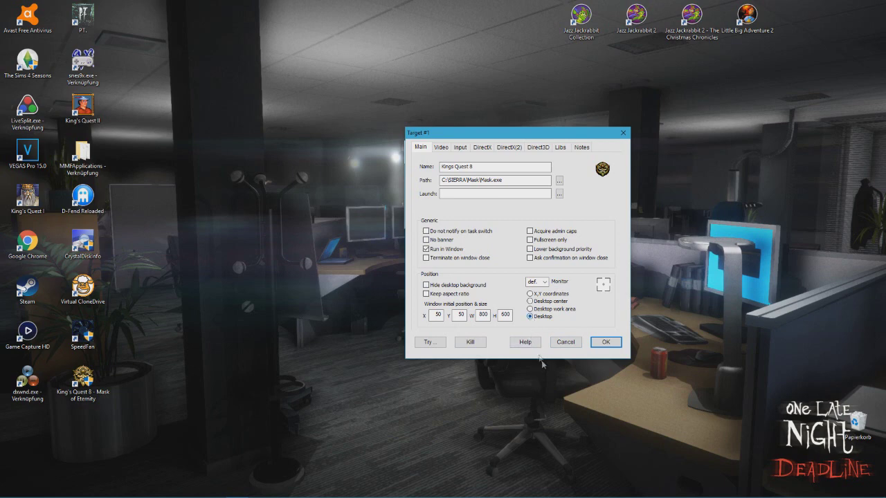
pyautogui.click(599, 345)
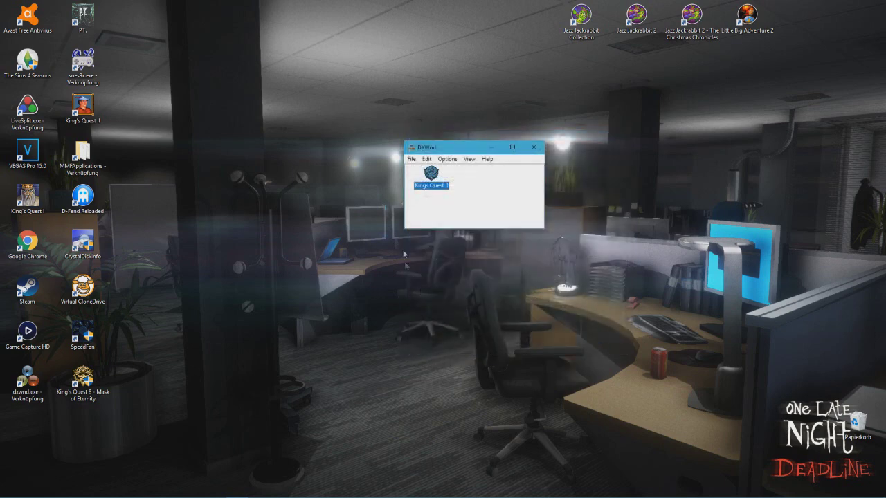
pyautogui.click(426, 224)
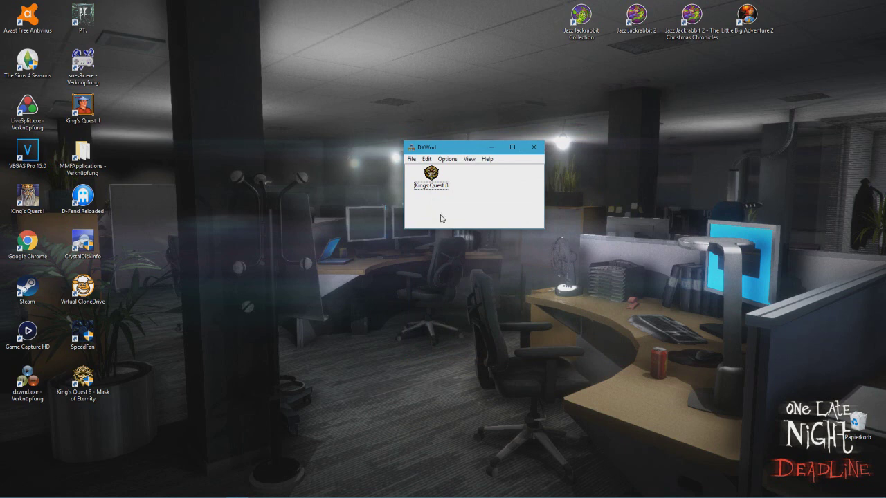